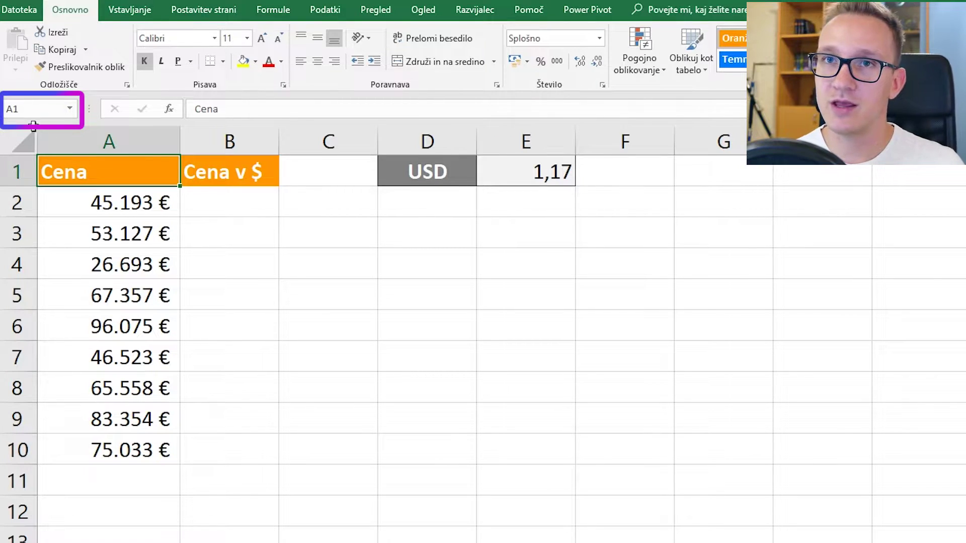
Select several cells around the sheet, then jump to B3 via the Name Box
{"action": "left_click", "coordinate": [250, 227]}
{"action": "left_click", "coordinate": [563, 309]}
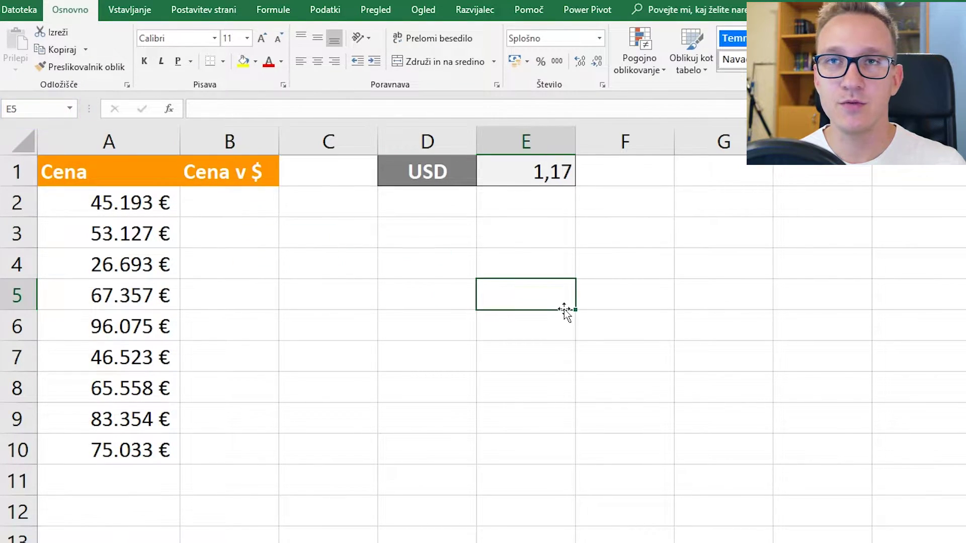
{"action": "left_click", "coordinate": [282, 401]}
{"action": "left_click", "coordinate": [589, 363]}
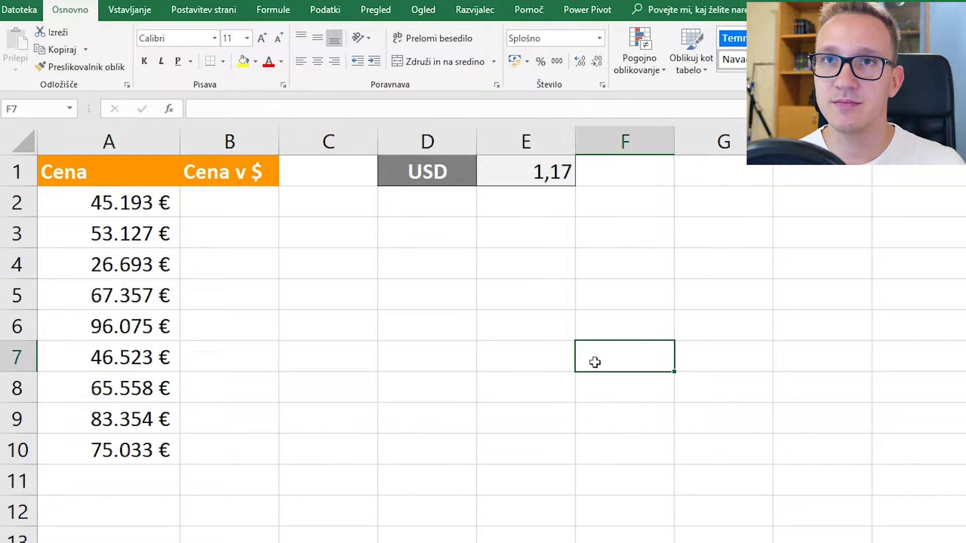
{"action": "left_click", "coordinate": [714, 201]}
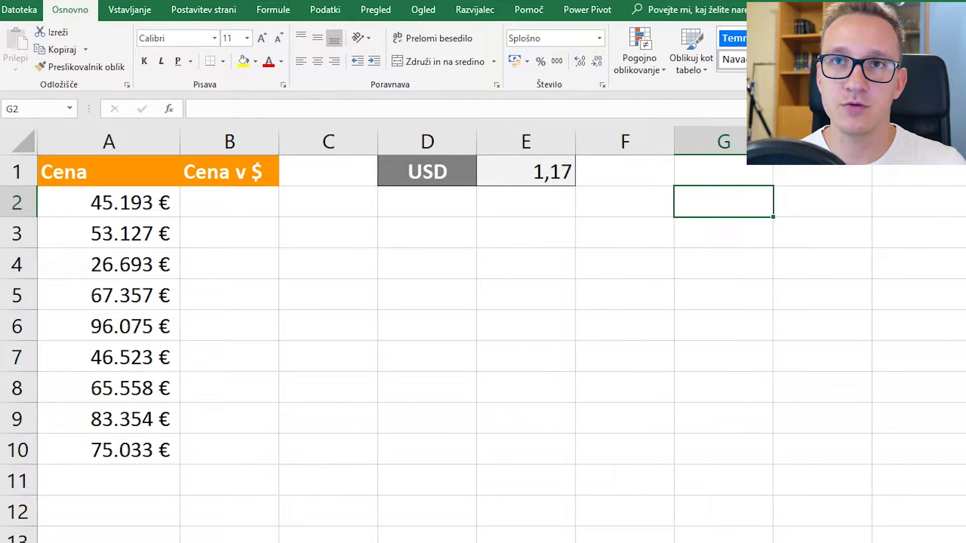
{"action": "left_click", "coordinate": [40, 111]}
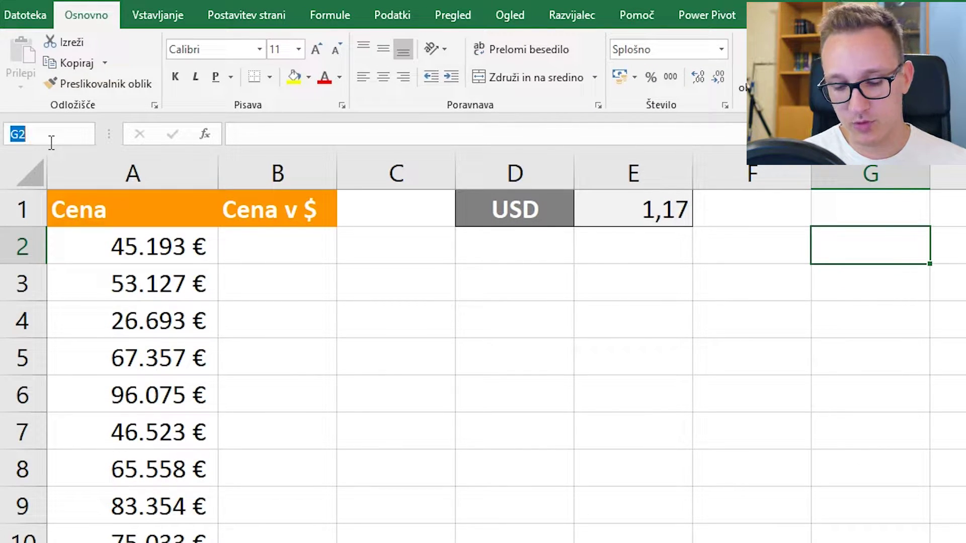
{"action": "type", "text": "B3"}
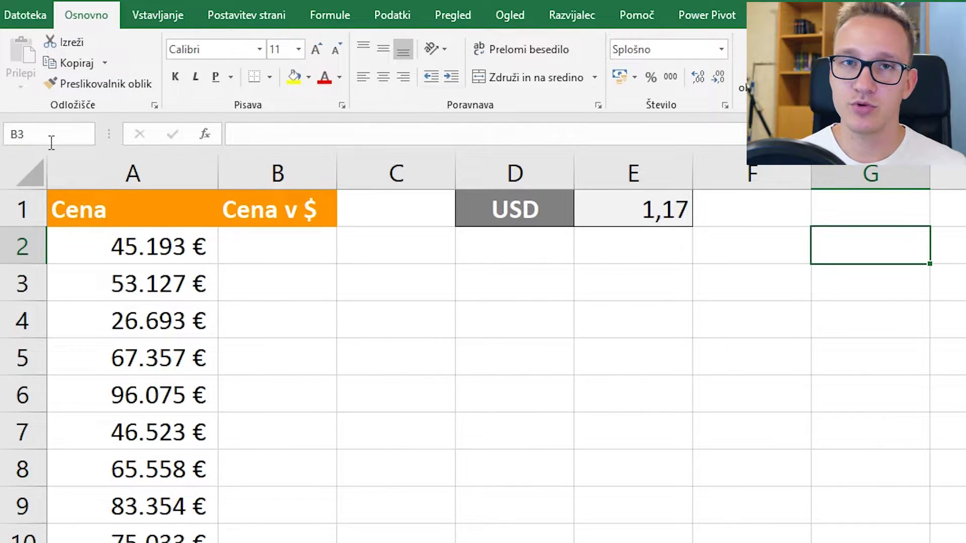
{"action": "key", "text": "Return"}
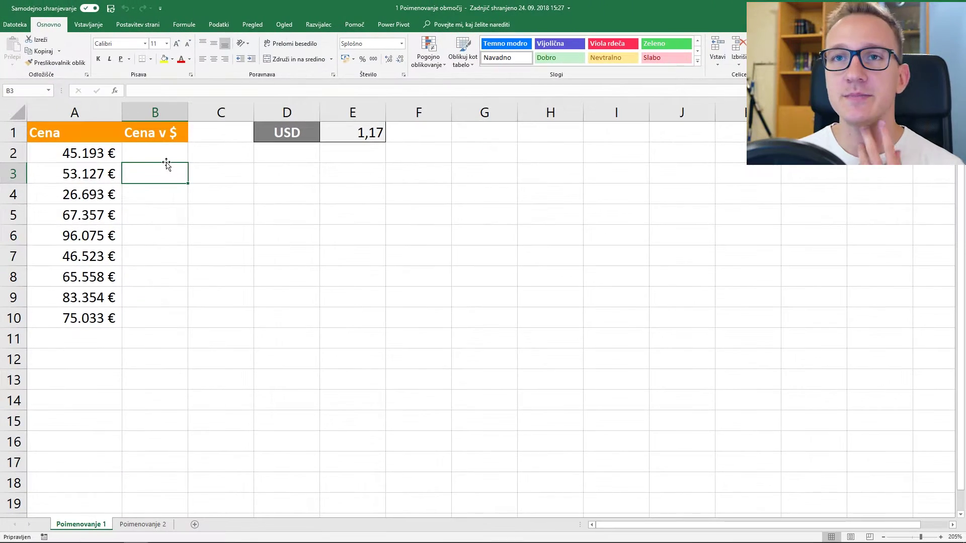
Select the prices in A2:A7, then cell B2 and the USD rate in E1
{"action": "left_click_drag", "start_coordinate": [103, 151], "coordinate": [96, 298]}
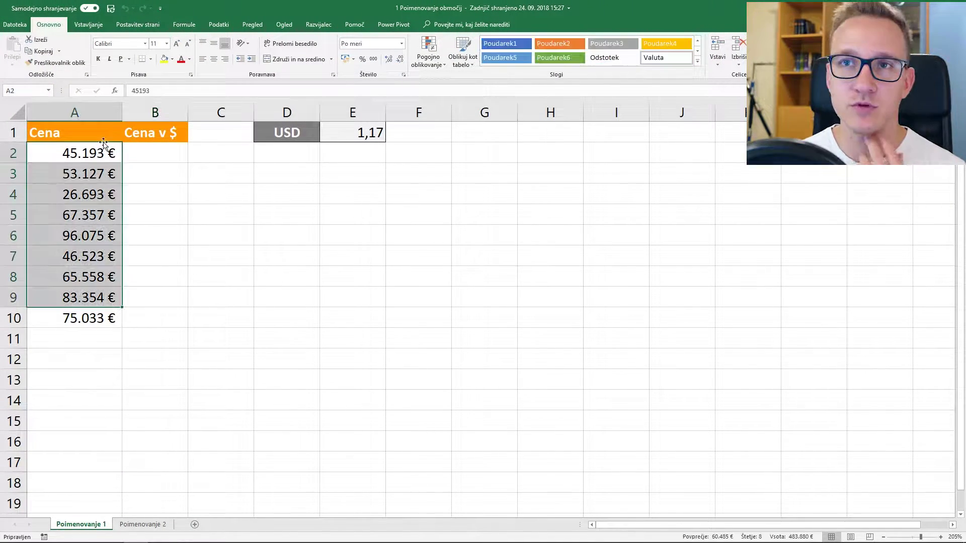
{"action": "left_click_drag", "start_coordinate": [113, 154], "coordinate": [96, 256]}
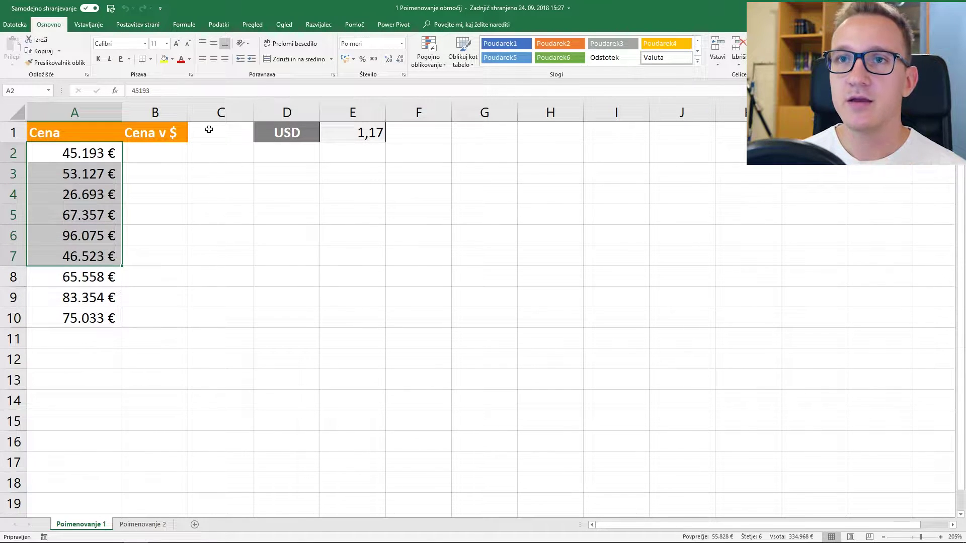
{"action": "left_click", "coordinate": [159, 158]}
{"action": "left_click_drag", "start_coordinate": [159, 159], "coordinate": [159, 176]}
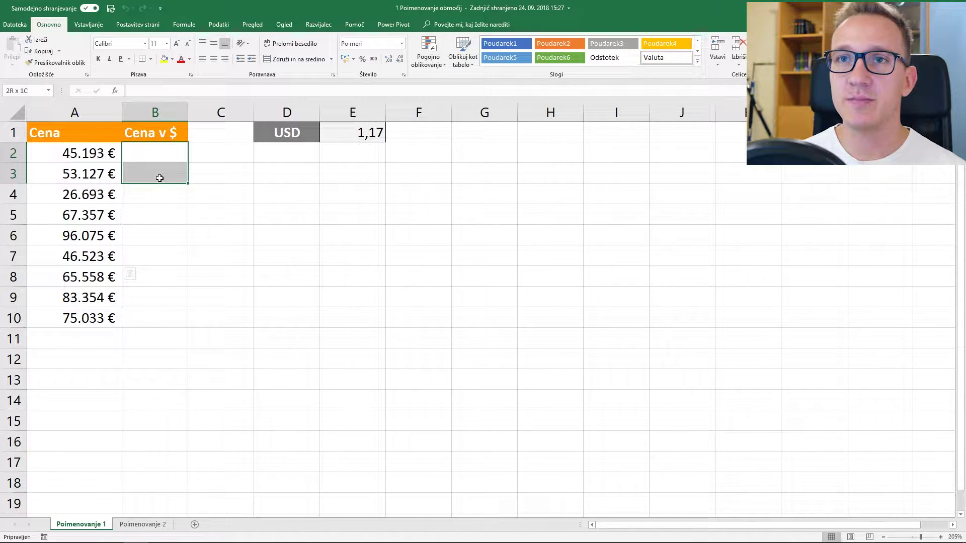
{"action": "left_click", "coordinate": [160, 149]}
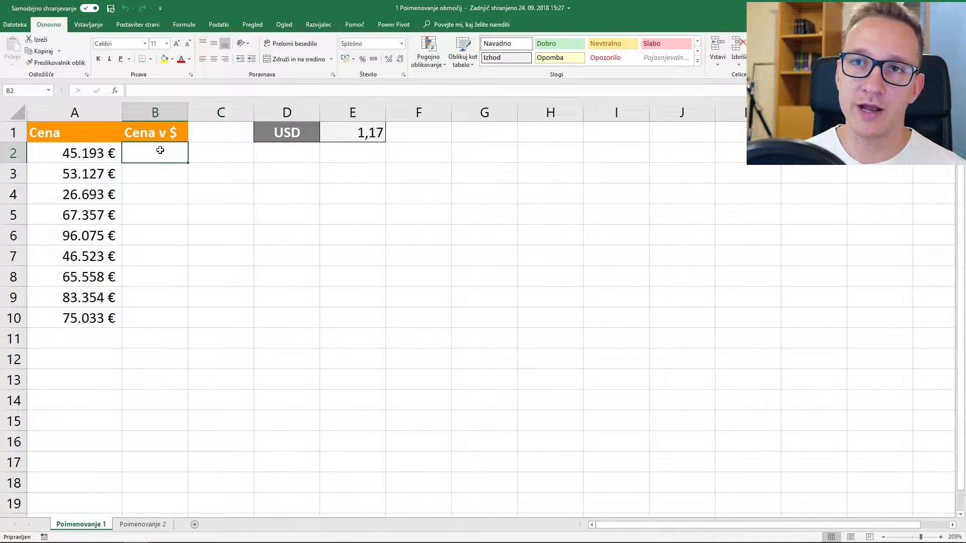
{"action": "left_click", "coordinate": [368, 135]}
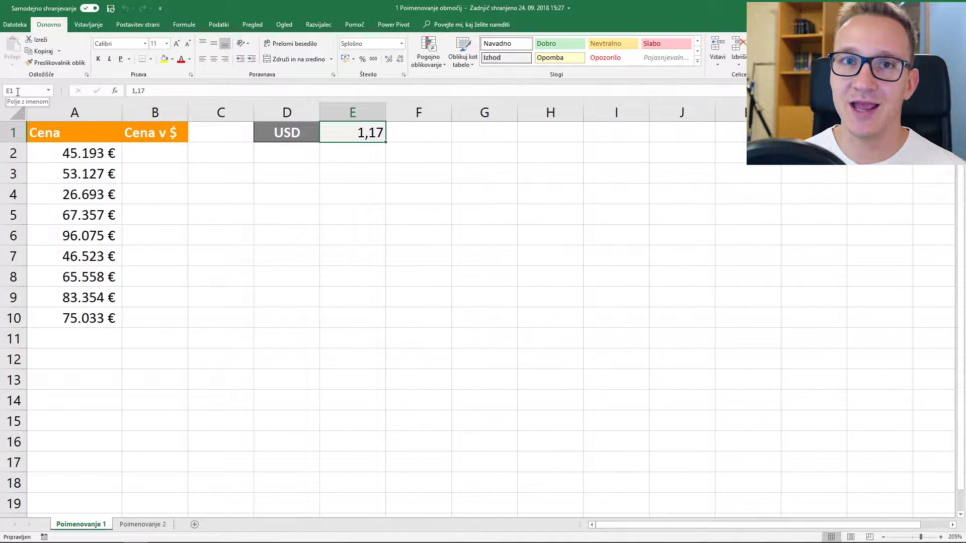
{"action": "left_click", "coordinate": [160, 151]}
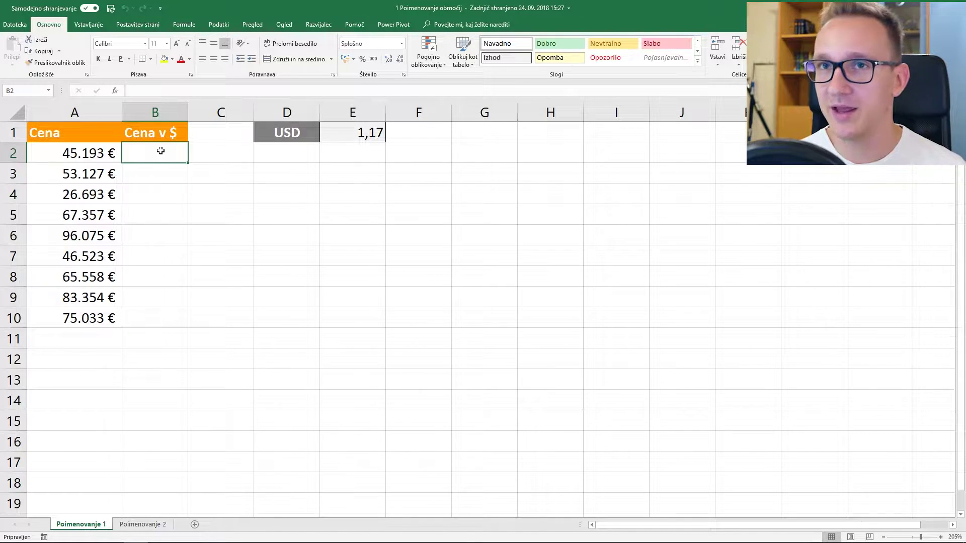
Enter the formula =A2*E1 in B2 to convert the price to dollars
{"action": "type", "text": "="}
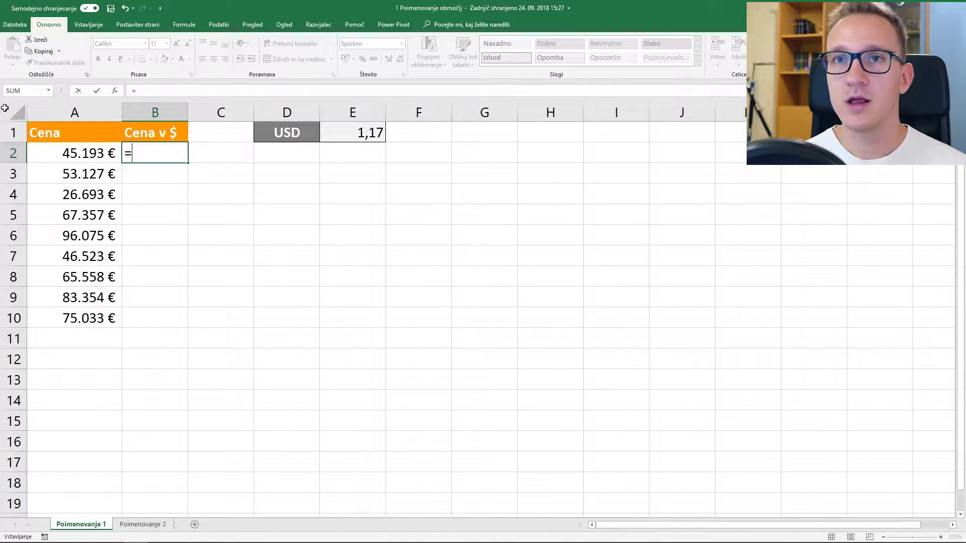
{"action": "left_click", "coordinate": [95, 160]}
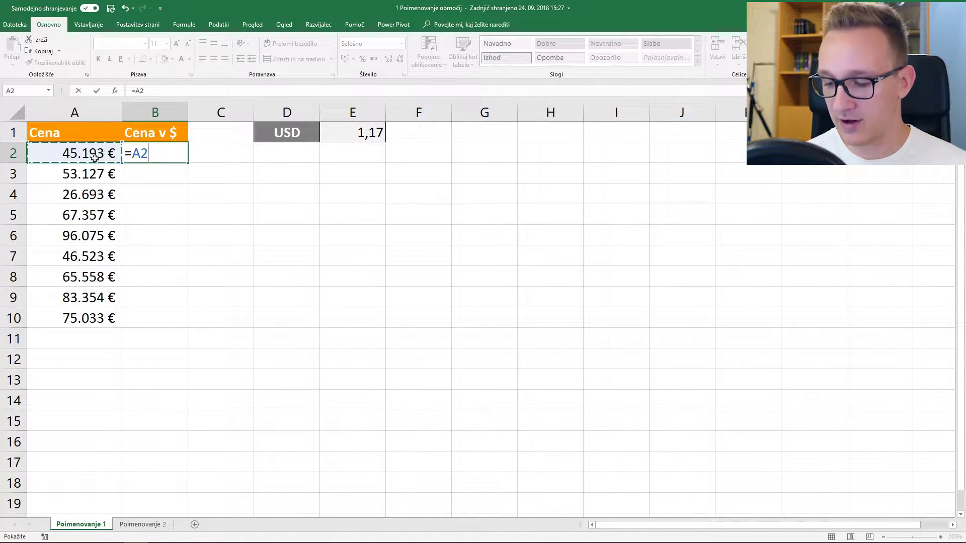
{"action": "type", "text": "*"}
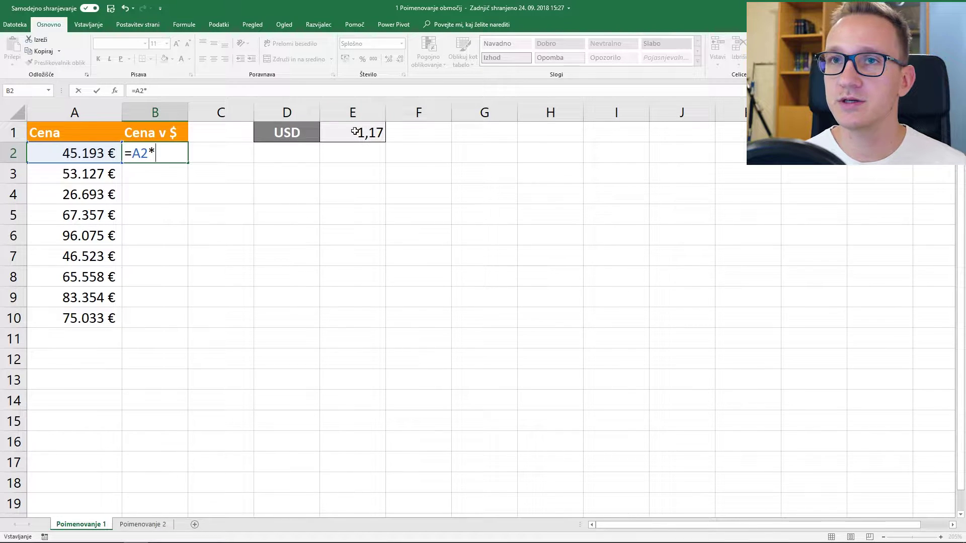
{"action": "left_click", "coordinate": [355, 130]}
{"action": "left_click", "coordinate": [175, 152]}
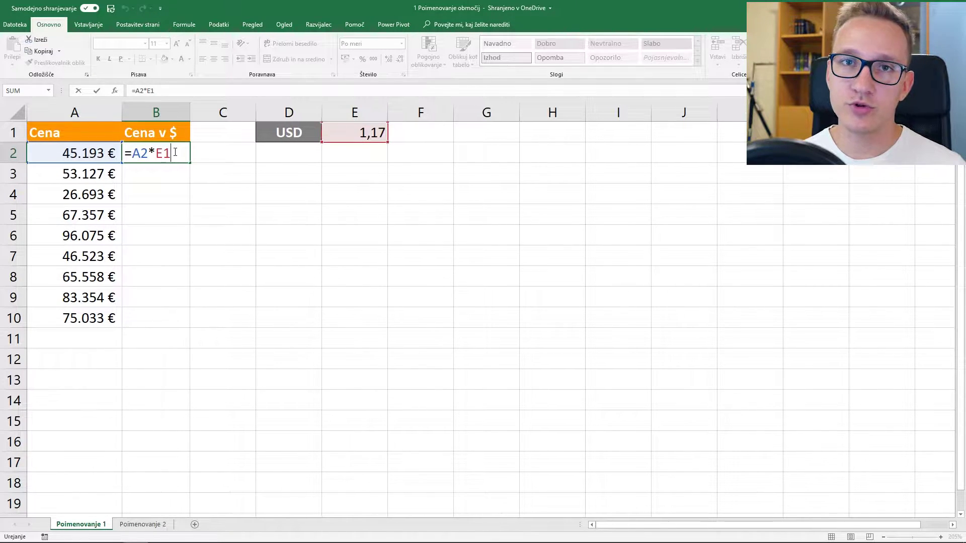
{"action": "key", "text": "Return"}
{"action": "left_click", "coordinate": [173, 154]}
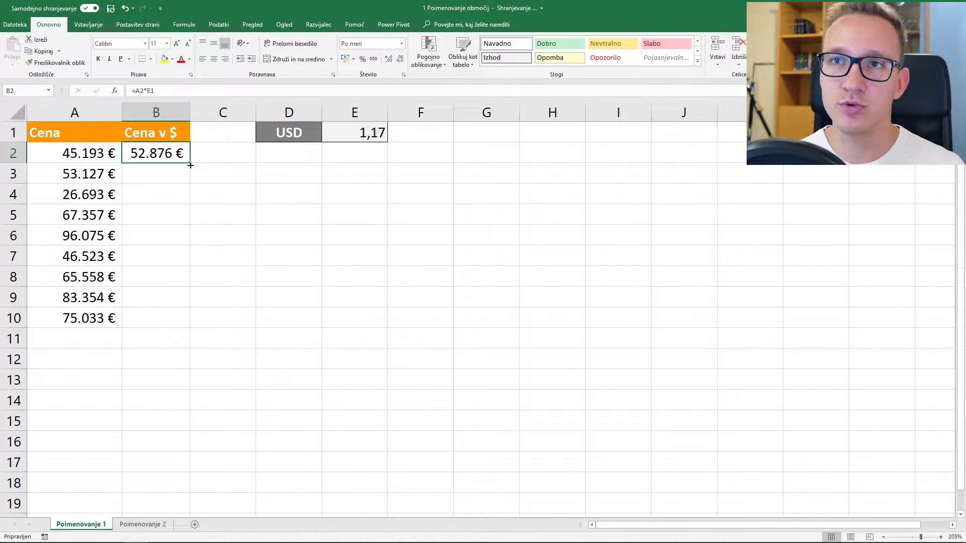
Fill the B2 formula down to B10 and inspect the copied formula in B3
{"action": "left_click_drag", "start_coordinate": [191, 164], "coordinate": [191, 328]}
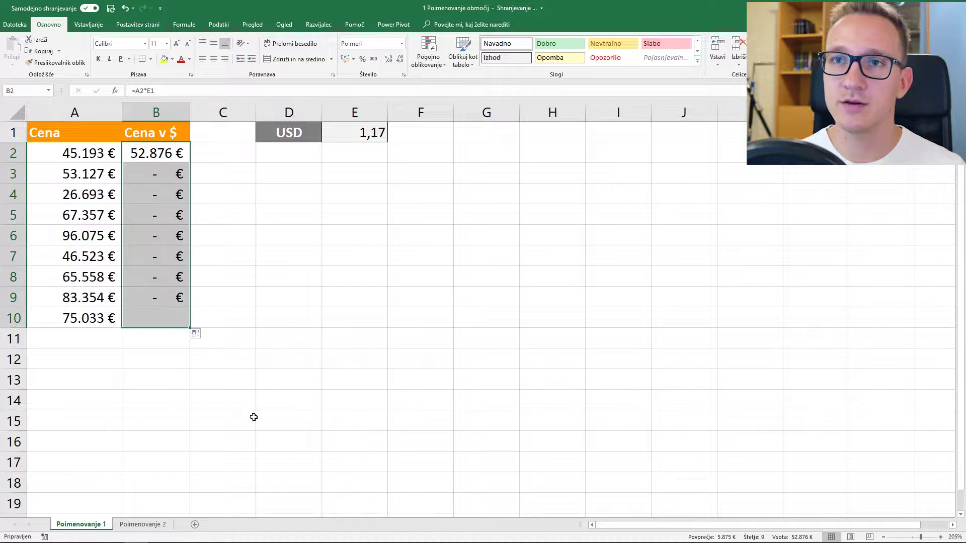
{"action": "left_click", "coordinate": [186, 156]}
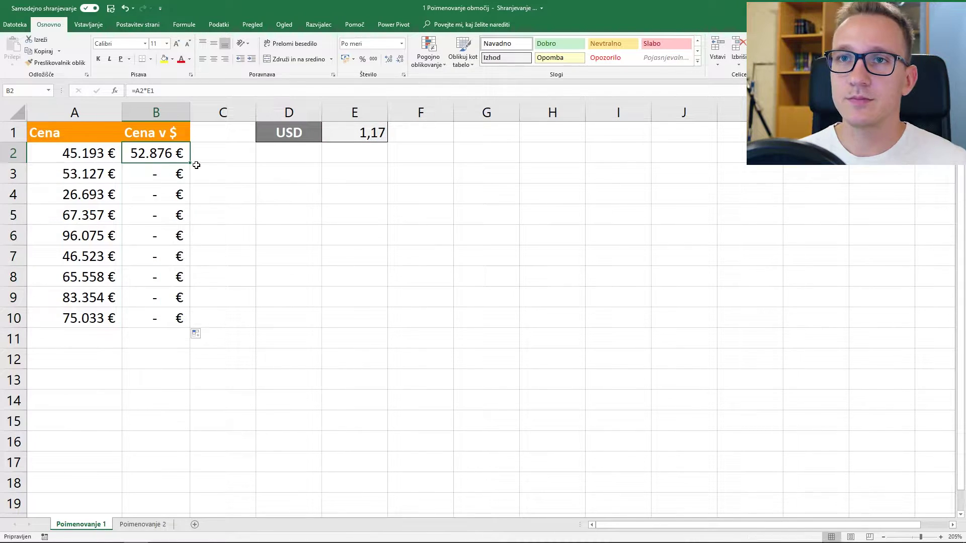
{"action": "double_click", "coordinate": [167, 156]}
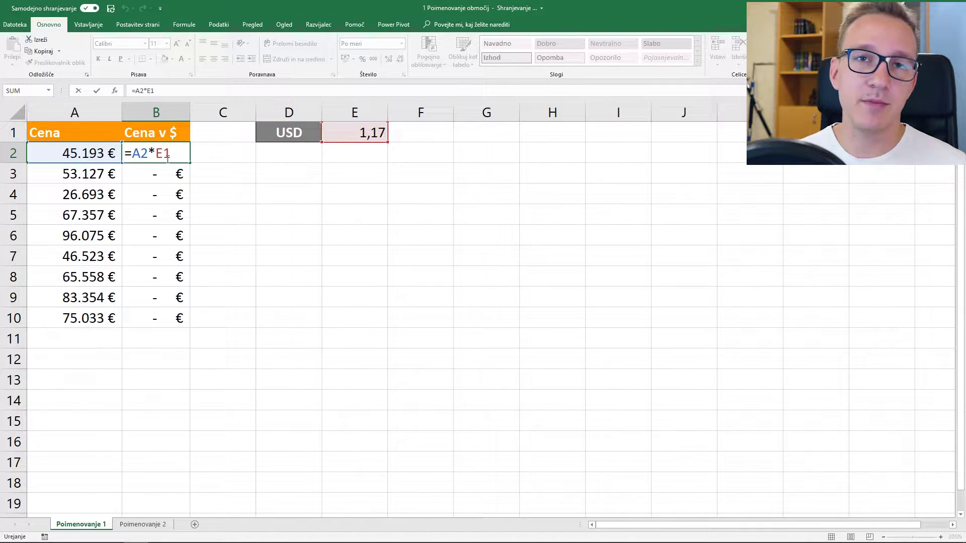
{"action": "key", "text": "Return"}
{"action": "key", "text": "F2"}
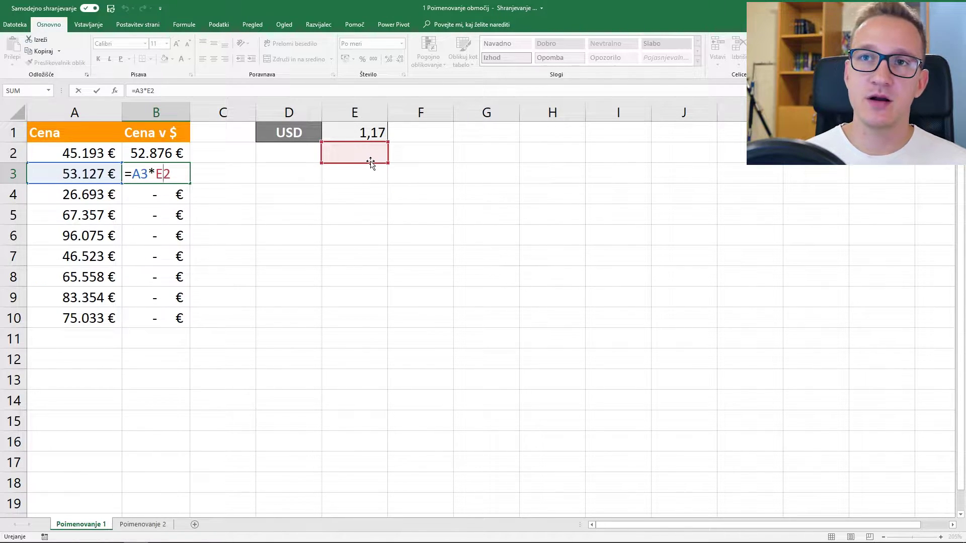
{"action": "key", "text": "ctrl+Return"}
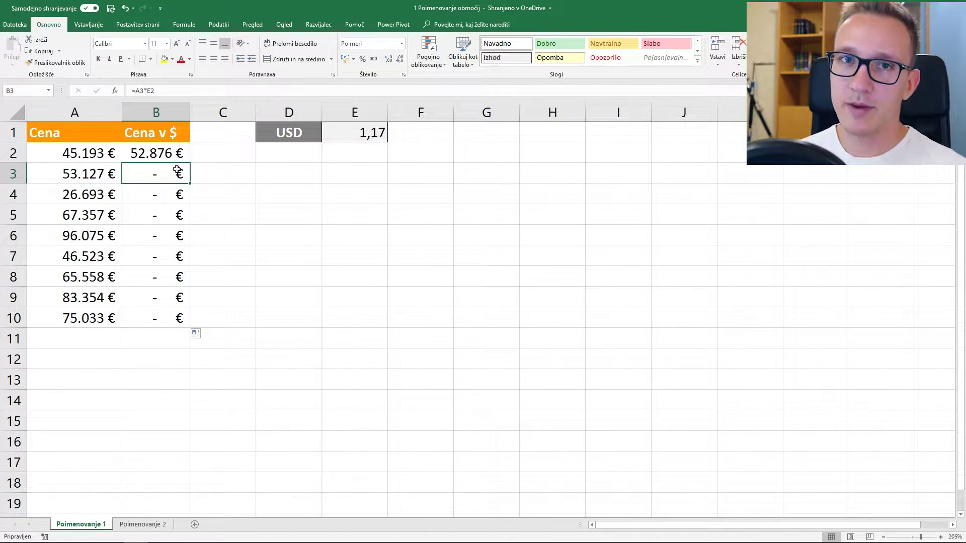
Compare the price cells A2, A3 with the rate in E1, undoing an accidental move
{"action": "left_click", "coordinate": [375, 128]}
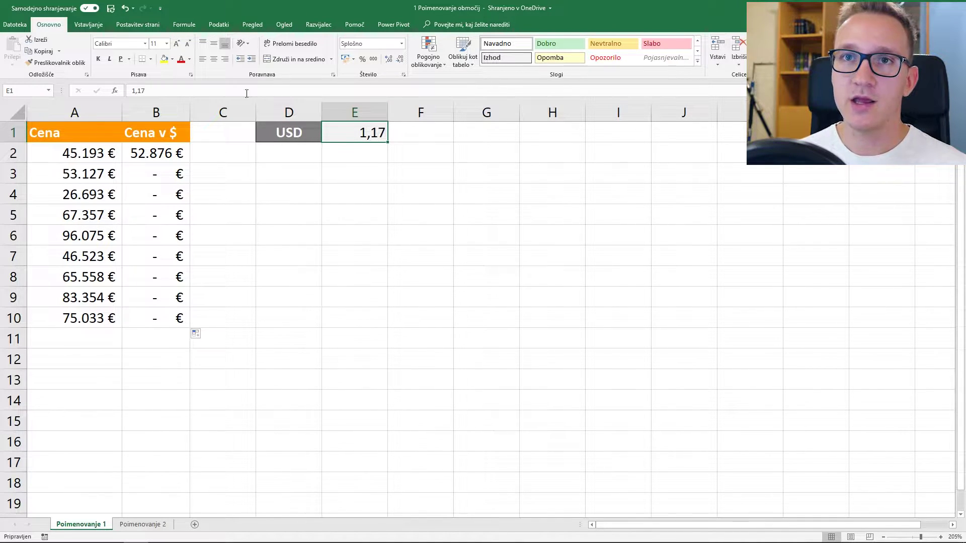
{"action": "left_click", "coordinate": [74, 154]}
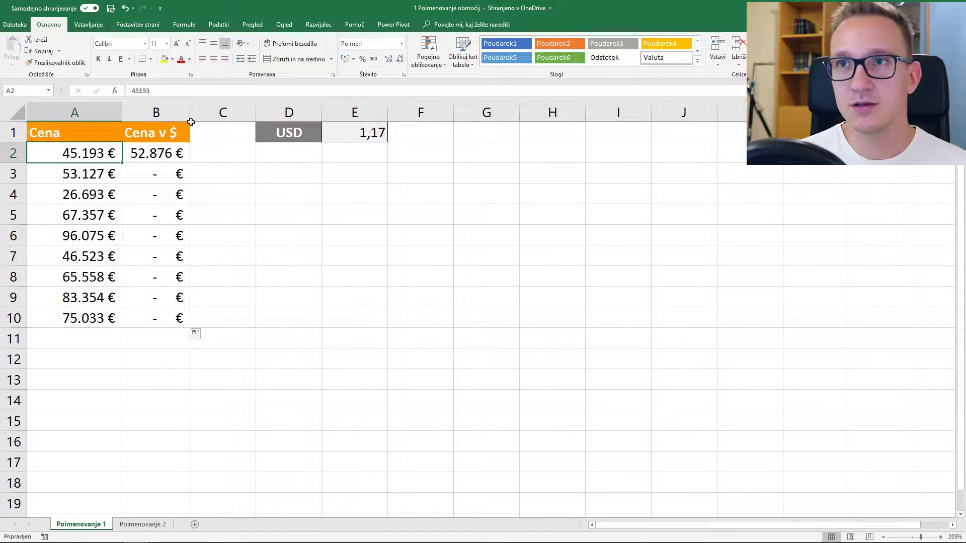
{"action": "left_click", "coordinate": [352, 136]}
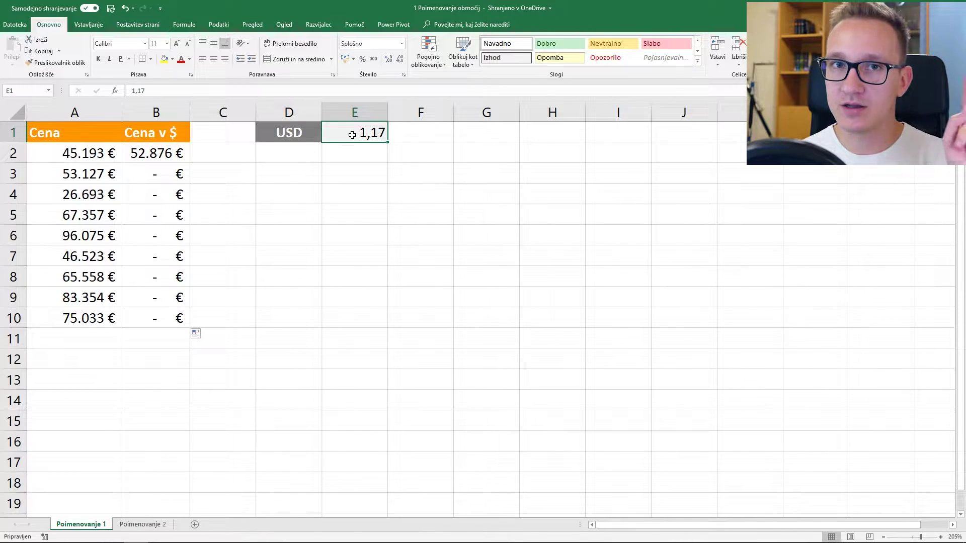
{"action": "left_click", "coordinate": [118, 171]}
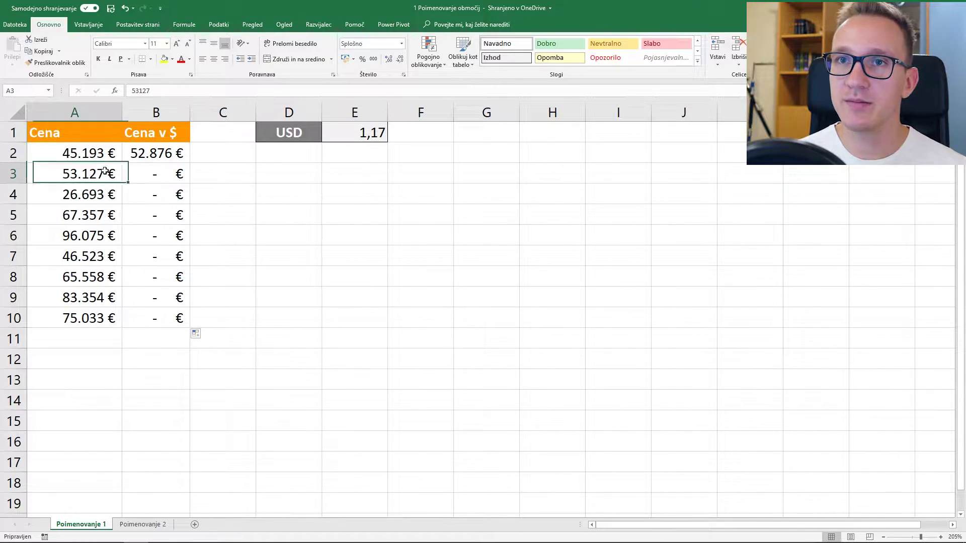
{"action": "left_click", "coordinate": [354, 138]}
{"action": "left_click_drag", "start_coordinate": [356, 142], "coordinate": [369, 134]}
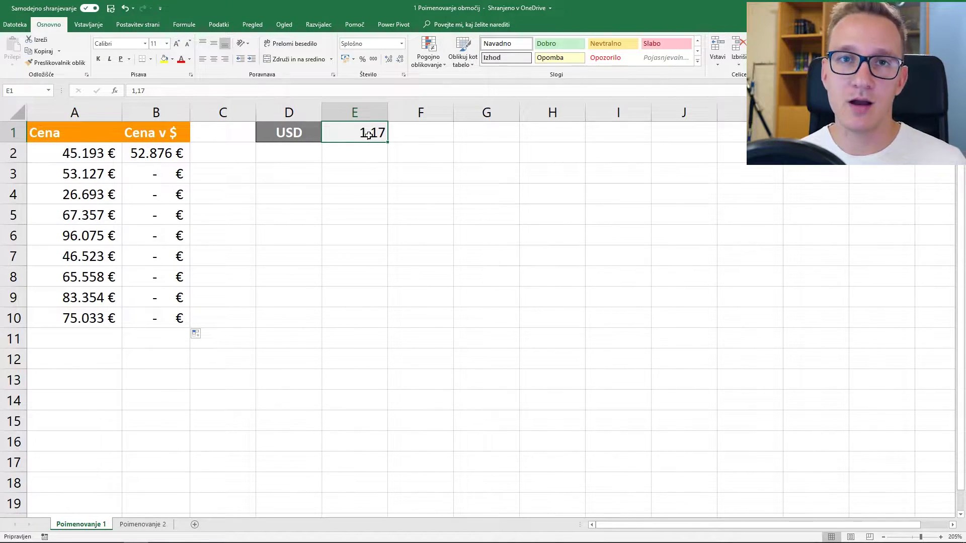
{"action": "key", "text": "ctrl+z"}
{"action": "left_click", "coordinate": [383, 247]}
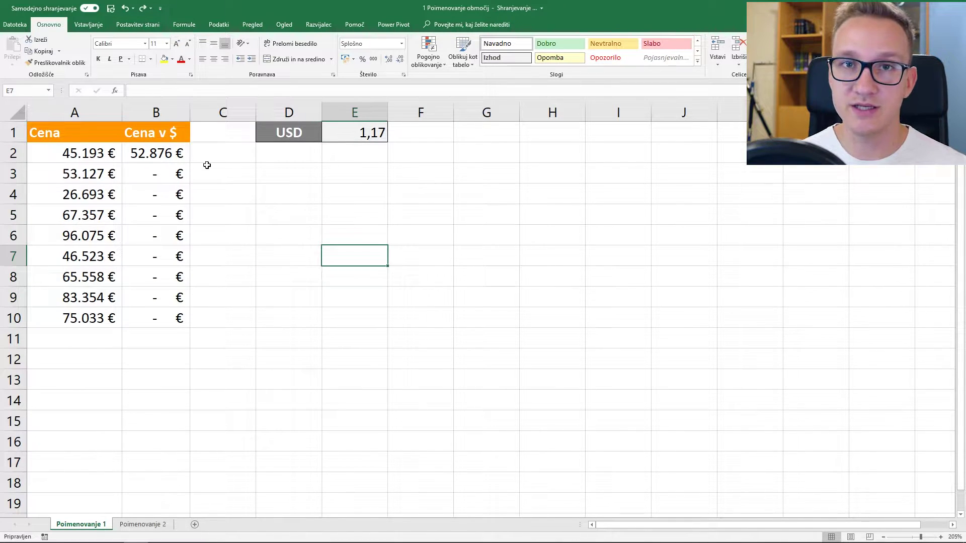
Clear the converted prices in B2:B10
{"action": "left_click", "coordinate": [174, 155]}
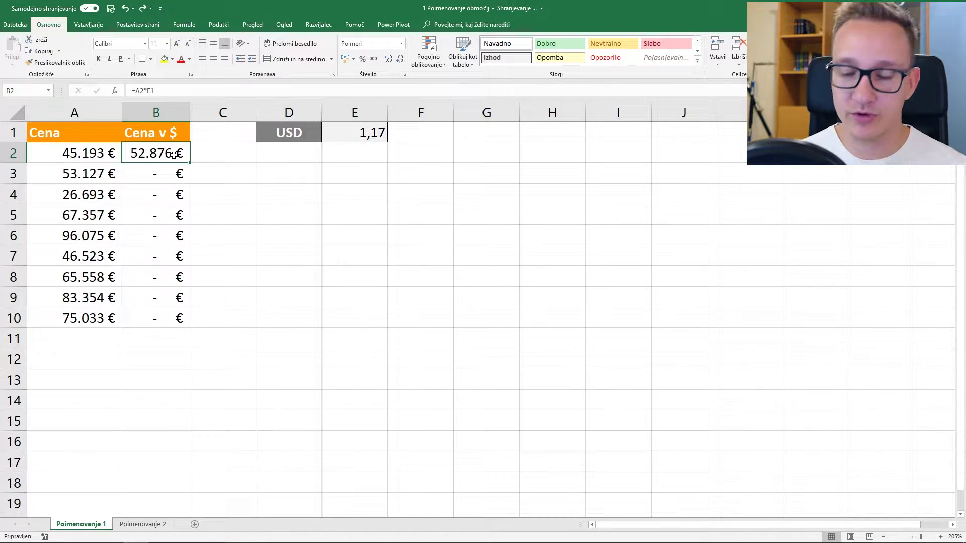
{"action": "key", "text": "ctrl+shift+Down"}
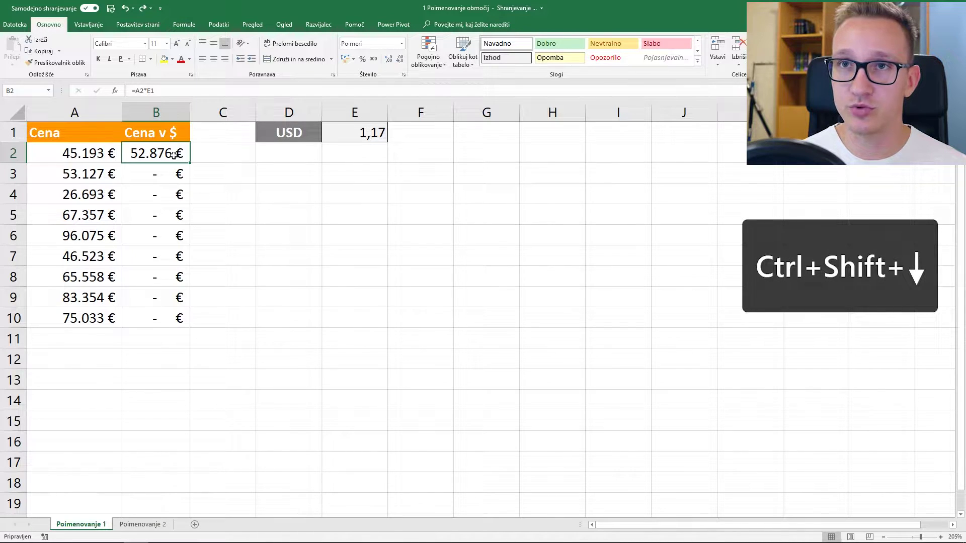
{"action": "key", "text": "Delete"}
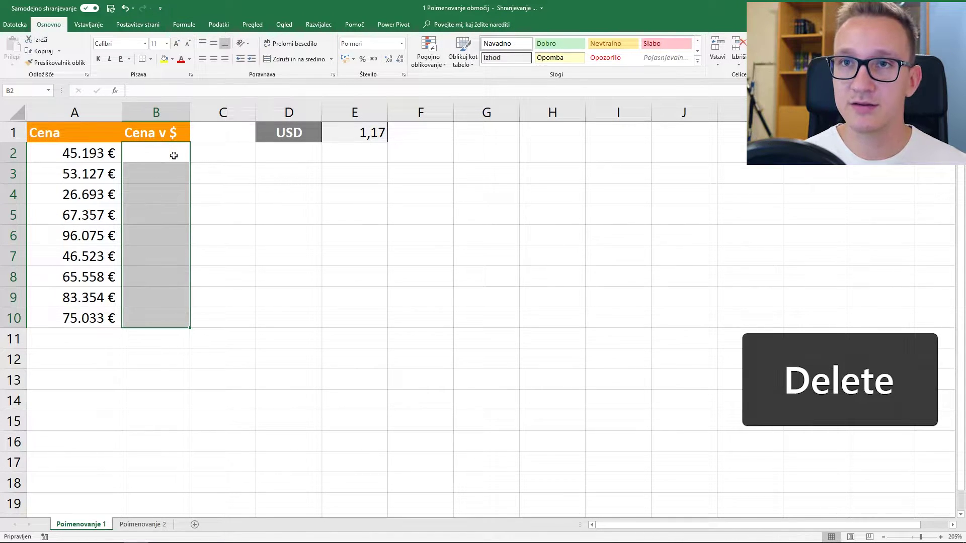
Name the 1,17 rate cell E1 'USD' using the Name Box
{"action": "left_click", "coordinate": [357, 136]}
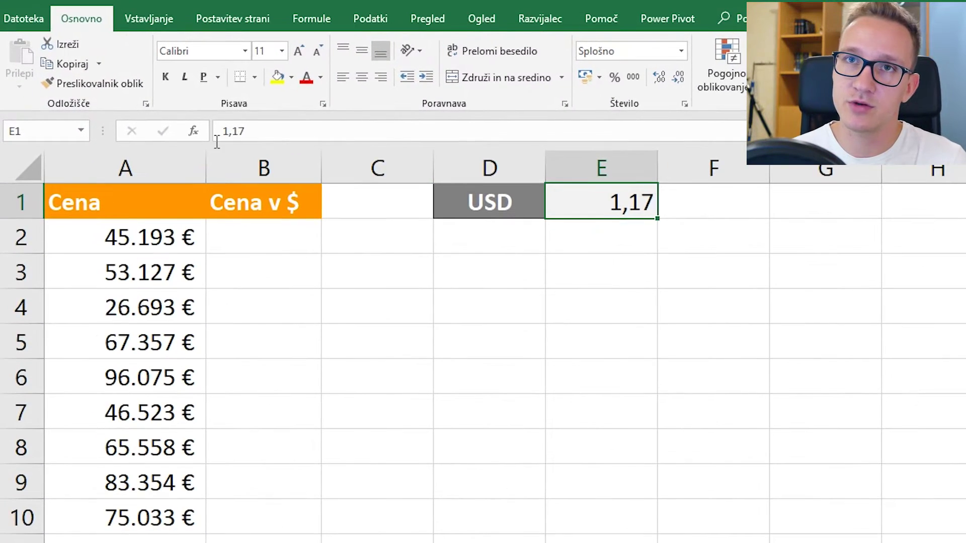
{"action": "left_click", "coordinate": [39, 126]}
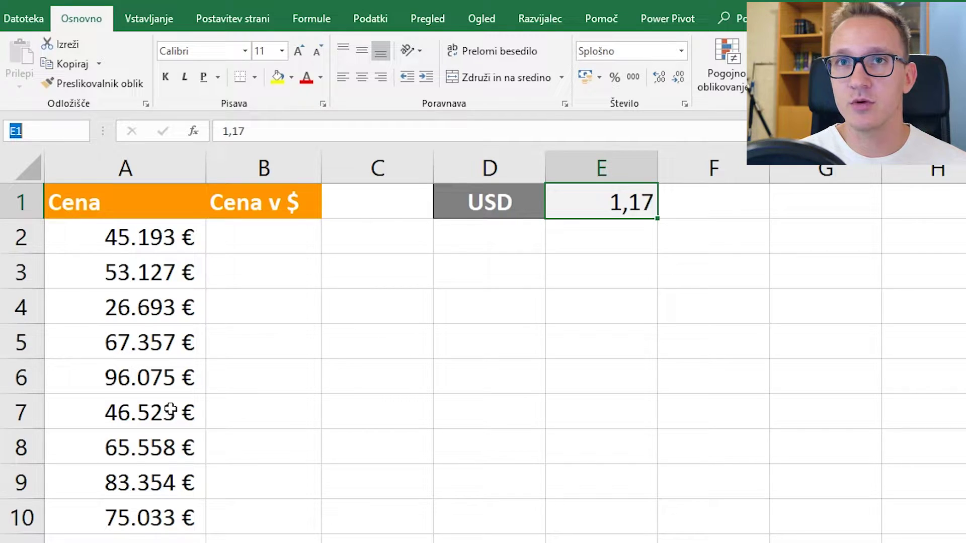
{"action": "type", "text": "USD"}
{"action": "key", "text": "Return"}
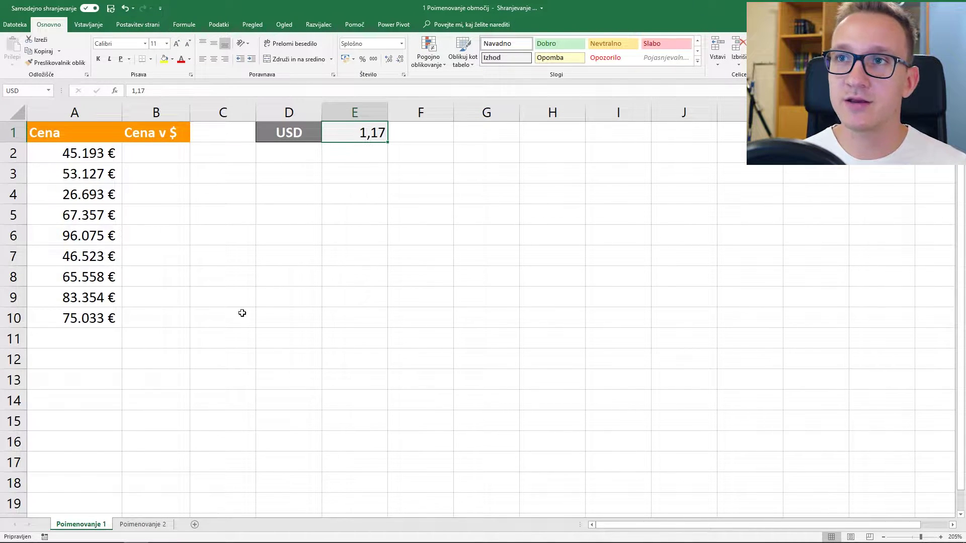
Check E1 shows the name USD, then build =A2*USD in B2
{"action": "left_click", "coordinate": [488, 212]}
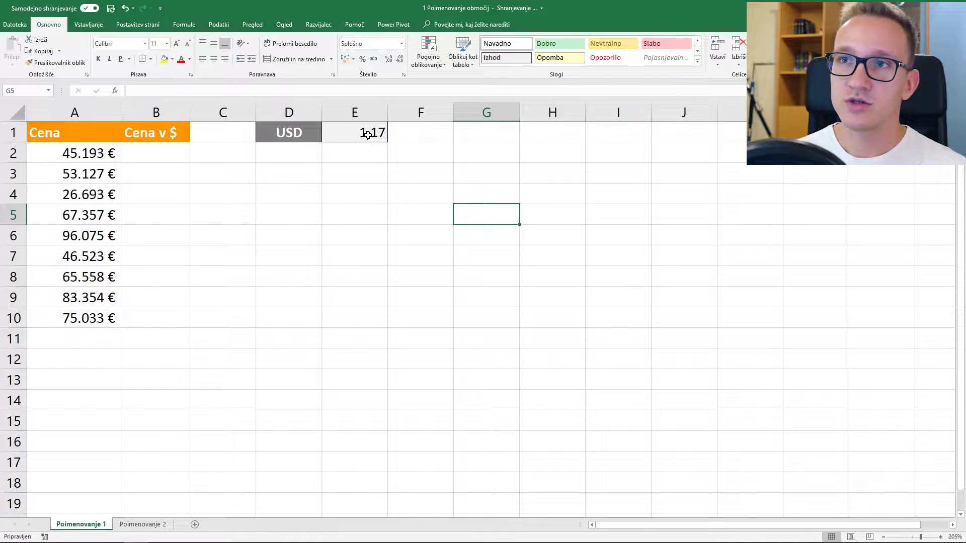
{"action": "left_click", "coordinate": [368, 134]}
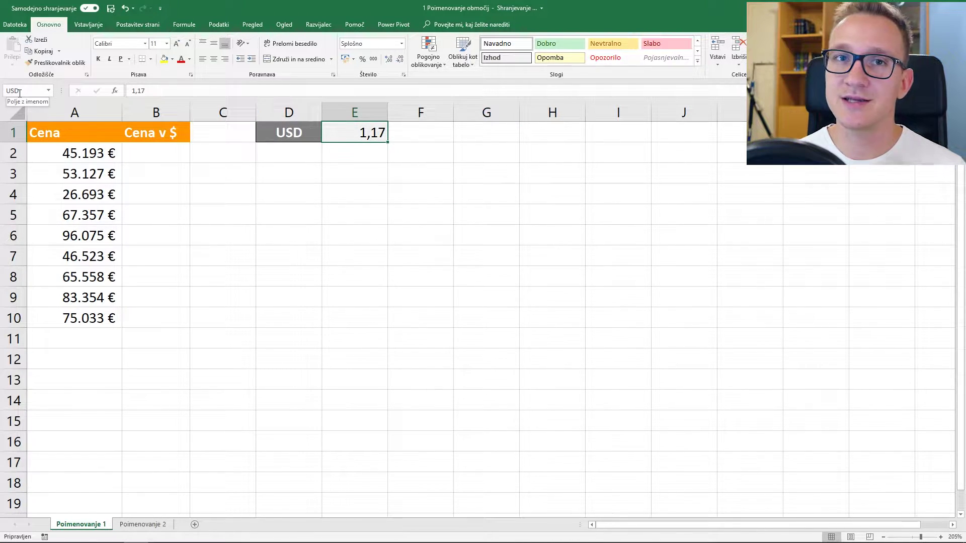
{"action": "left_click", "coordinate": [161, 159]}
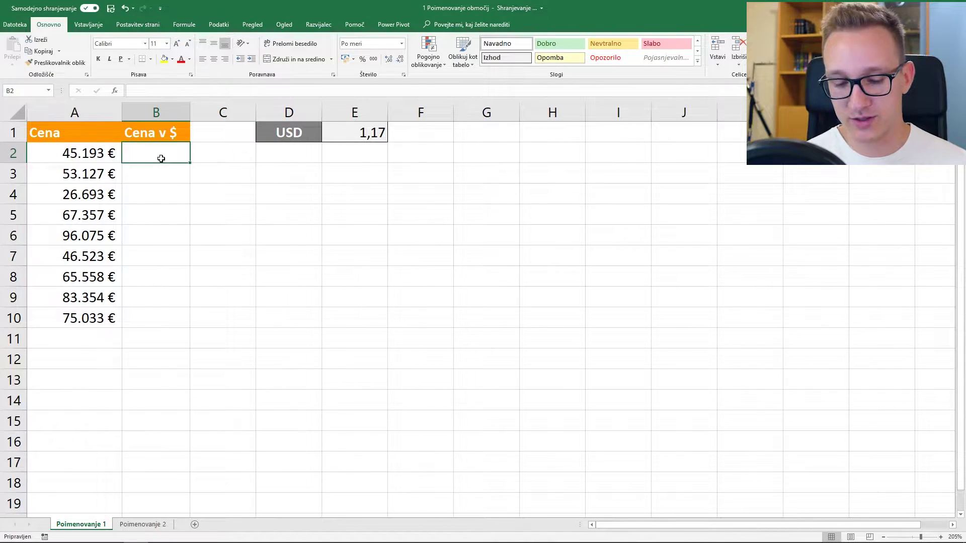
{"action": "type", "text": "="}
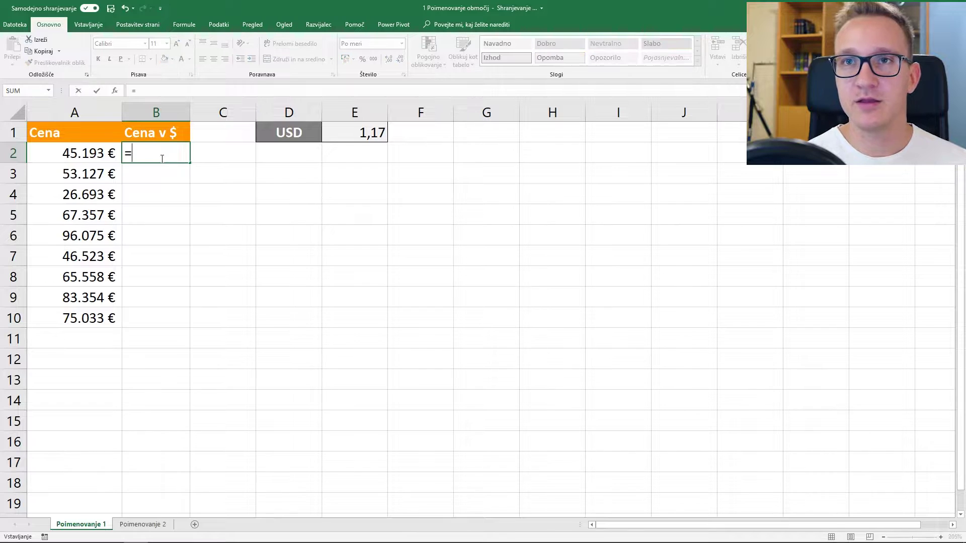
{"action": "left_click", "coordinate": [82, 154]}
{"action": "type", "text": "*"}
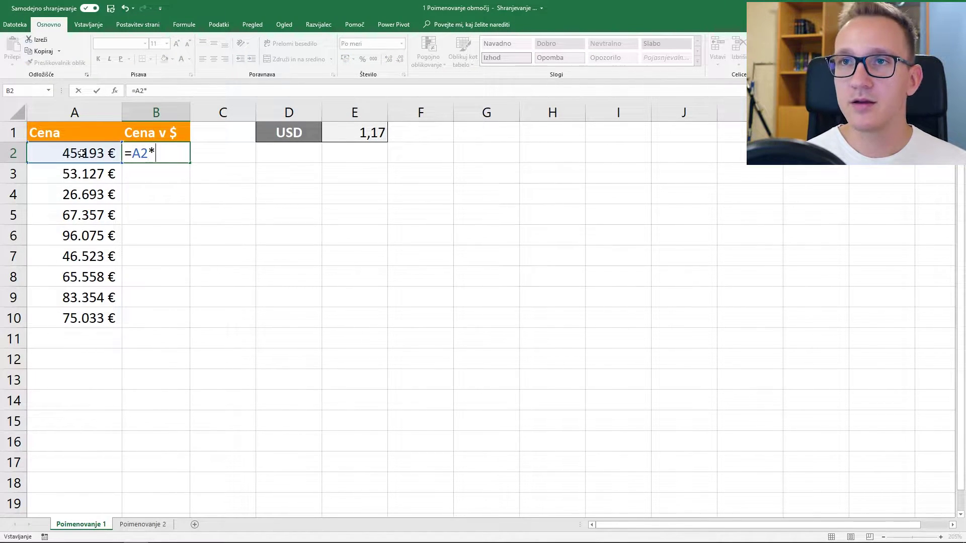
{"action": "left_click", "coordinate": [364, 137]}
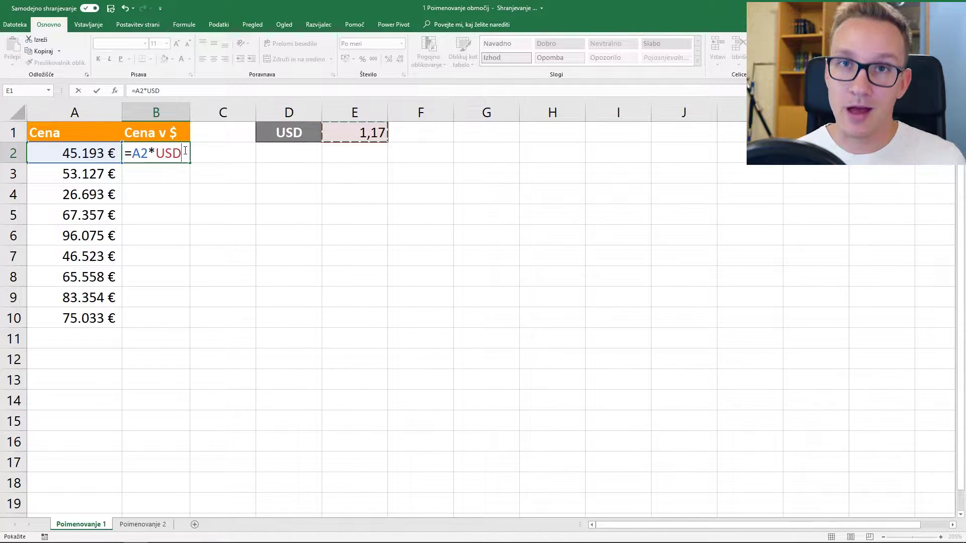
Confirm =A2*USD, fill it down to B10 and autofit column B
{"action": "key", "text": "Return"}
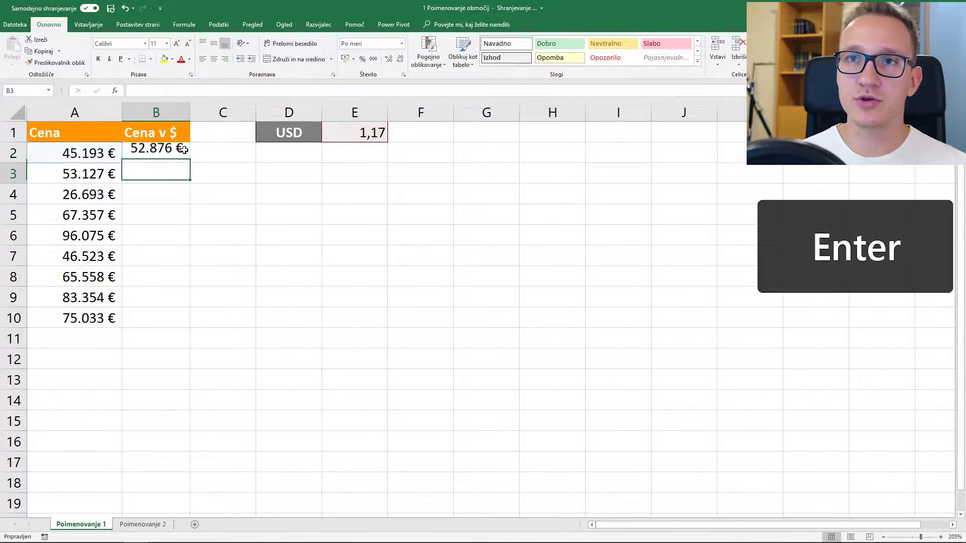
{"action": "left_click", "coordinate": [182, 153]}
{"action": "double_click", "coordinate": [191, 162]}
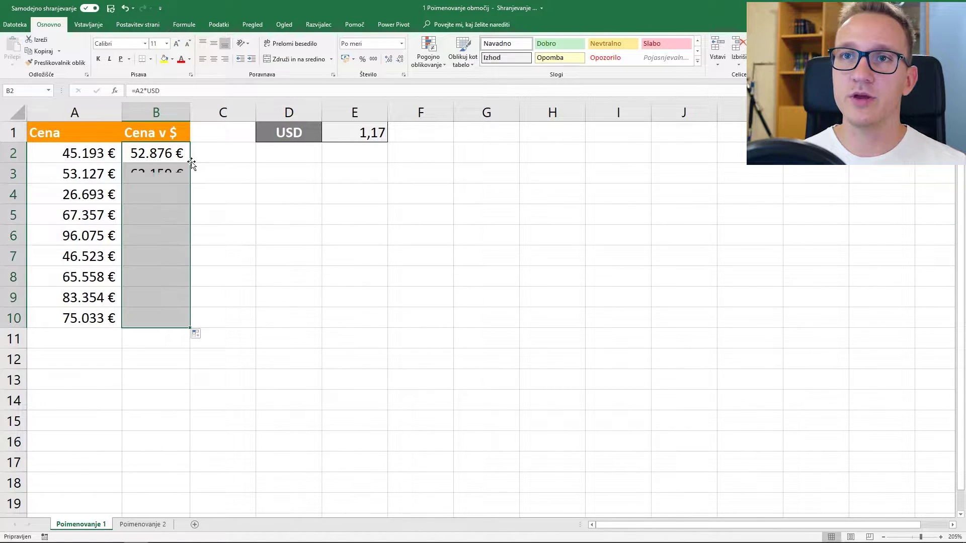
{"action": "double_click", "coordinate": [191, 107]}
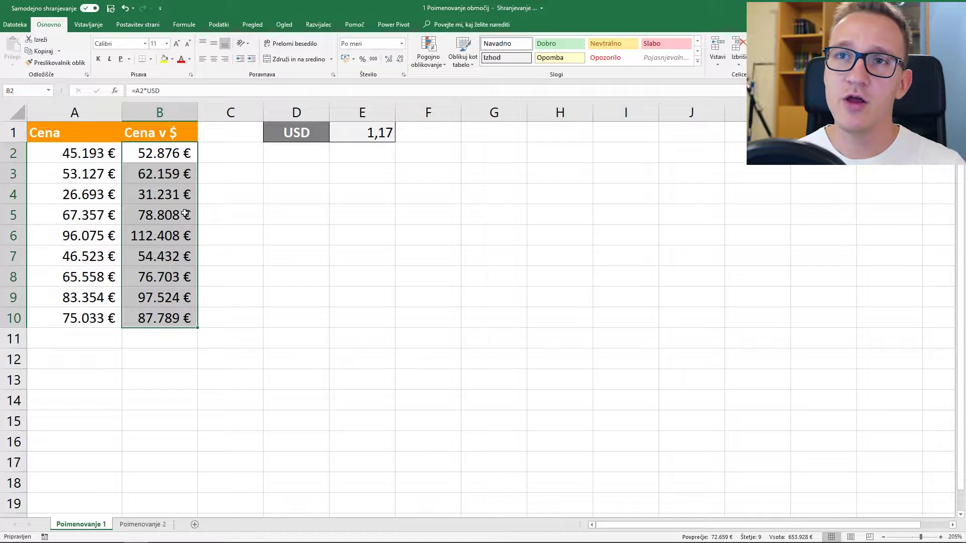
Inspect the copied formulas in B4 through B6, then jump to the USD cell
{"action": "left_click", "coordinate": [171, 198]}
{"action": "left_click", "coordinate": [171, 216]}
{"action": "left_click", "coordinate": [171, 235]}
{"action": "double_click", "coordinate": [171, 235]}
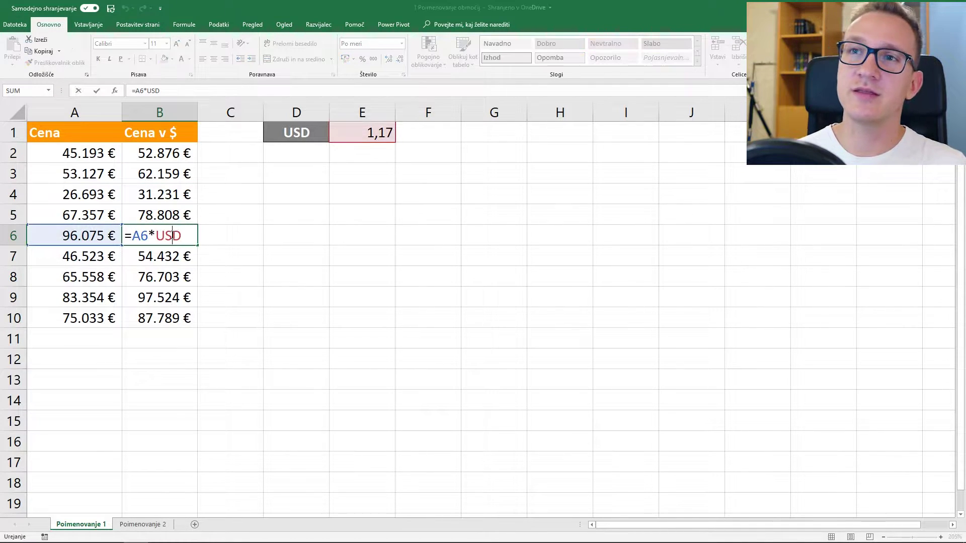
{"action": "key", "text": "Return"}
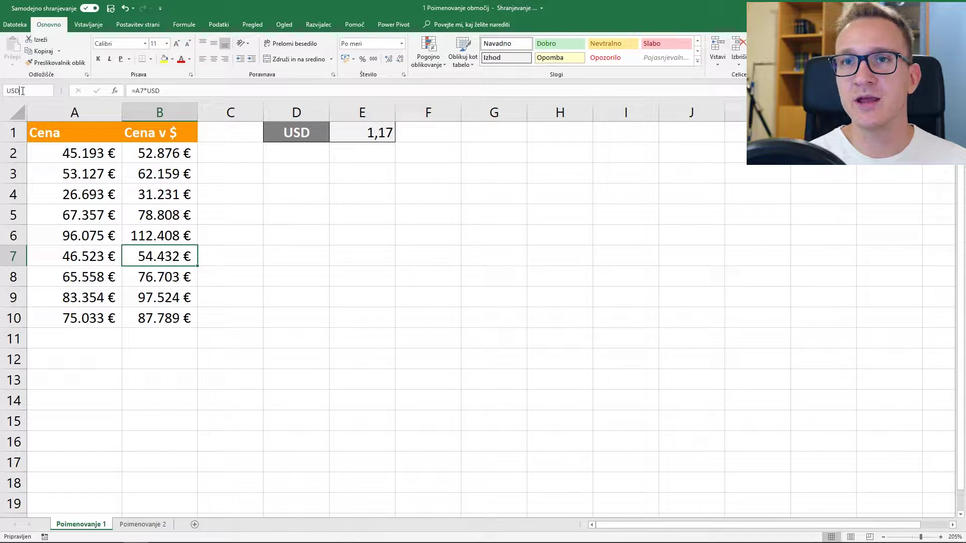
{"action": "key", "text": "Return"}
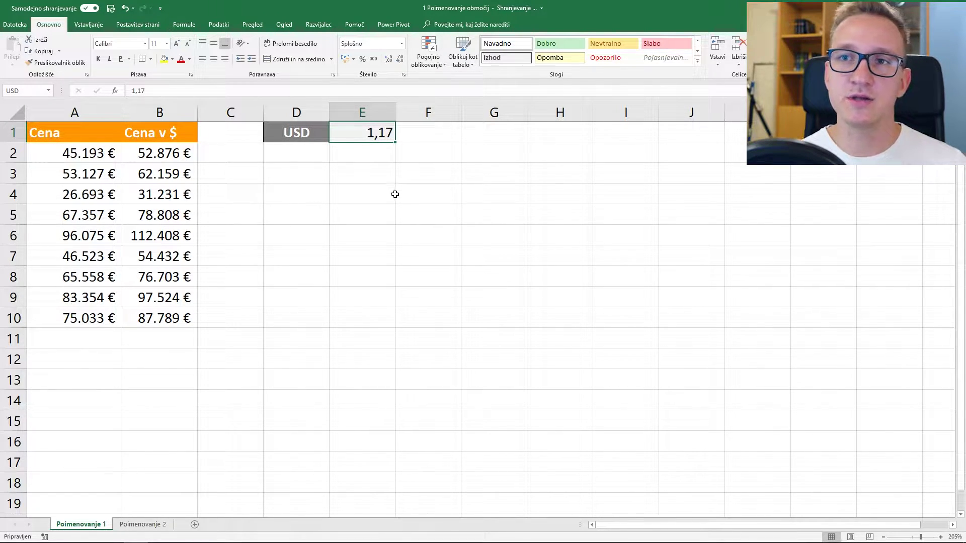
Go to the cell named USD from the Name Box list of names
{"action": "left_click", "coordinate": [545, 443]}
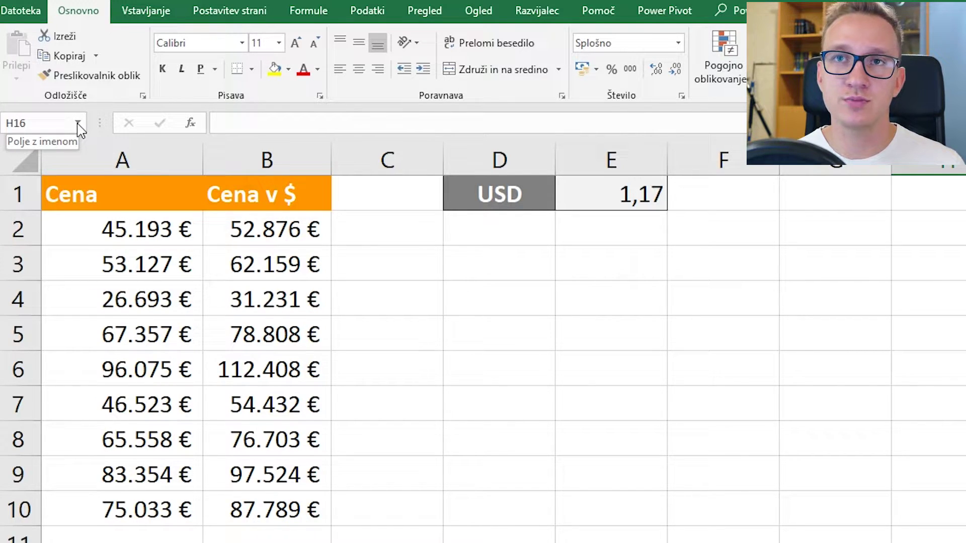
{"action": "left_click", "coordinate": [78, 123]}
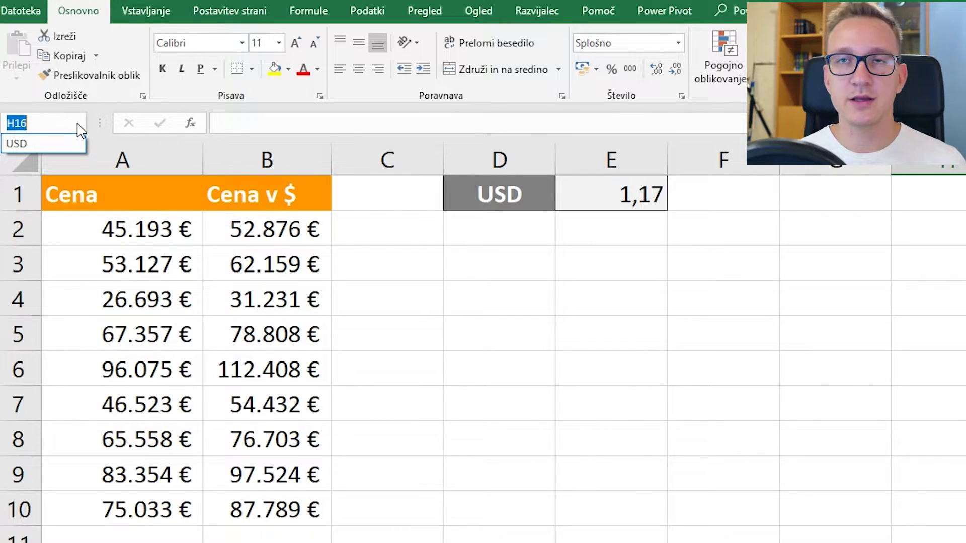
{"action": "left_click", "coordinate": [59, 144]}
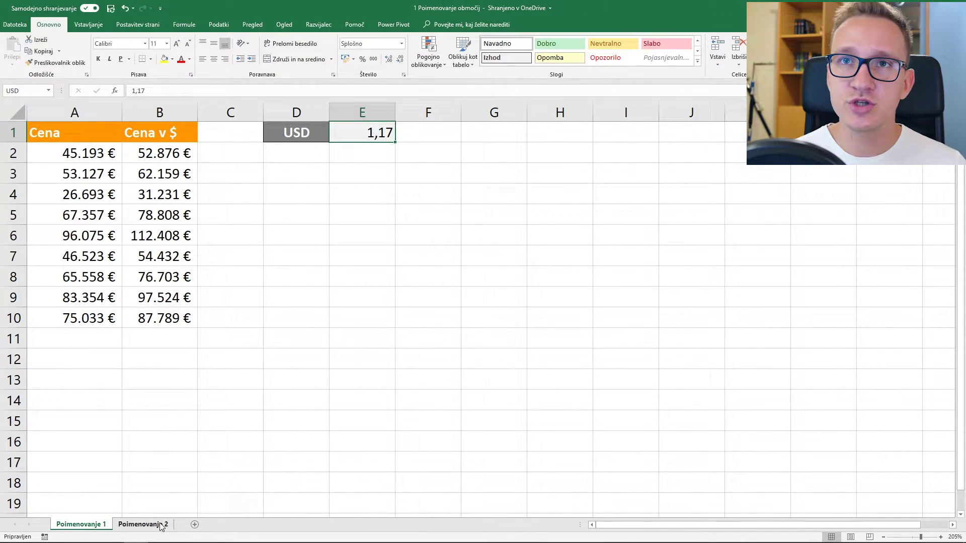
Jump to USD from Poimenovanje 2, then return there and select the Prodaja Jan/Feb title
{"action": "left_click", "coordinate": [161, 526]}
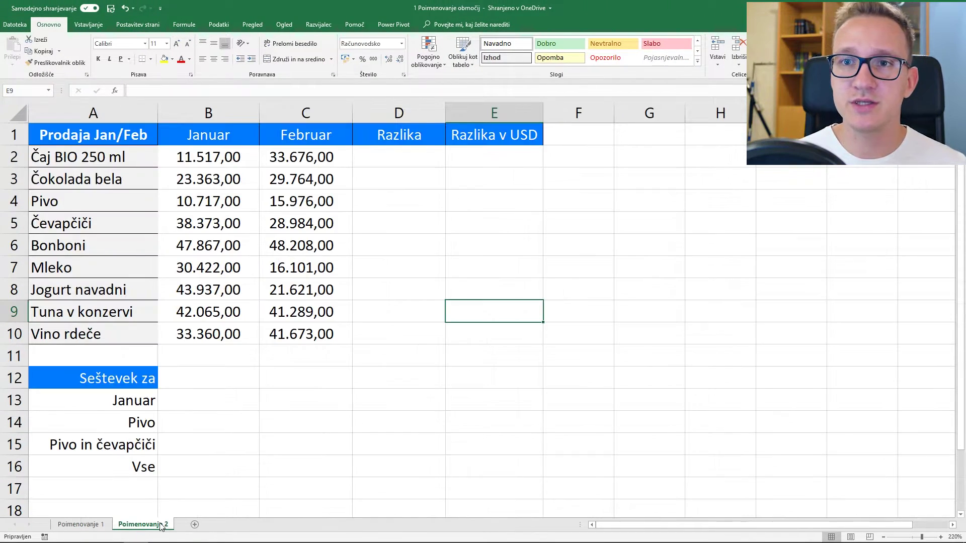
{"action": "left_click", "coordinate": [47, 91]}
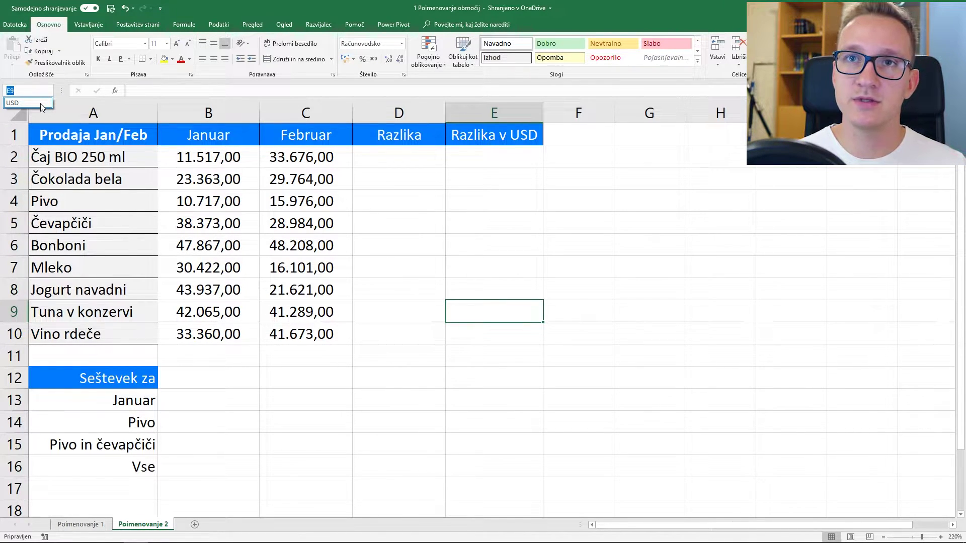
{"action": "left_click", "coordinate": [20, 103]}
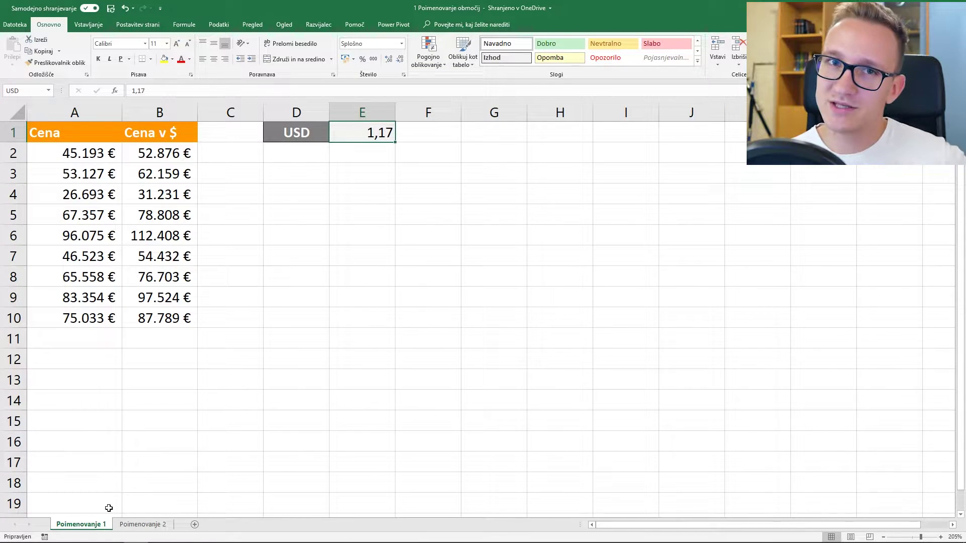
{"action": "left_click", "coordinate": [140, 524]}
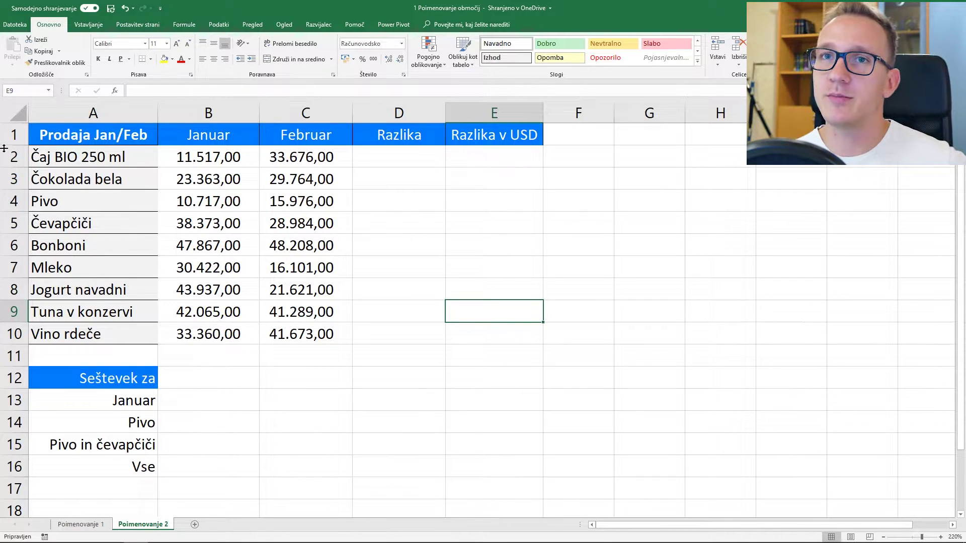
{"action": "left_click", "coordinate": [62, 136]}
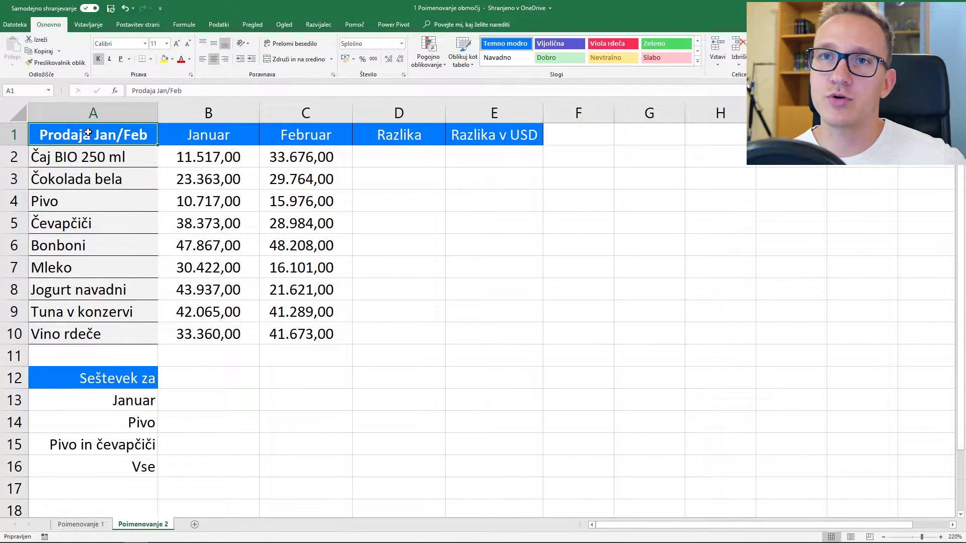
{"action": "left_click", "coordinate": [100, 160]}
{"action": "key", "text": "shift+Down"}
{"action": "key", "text": "shift+Down"}
{"action": "key", "text": "shift+Down"}
{"action": "key", "text": "shift+Down"}
{"action": "key", "text": "shift+Down"}
{"action": "key", "text": "shift+Down"}
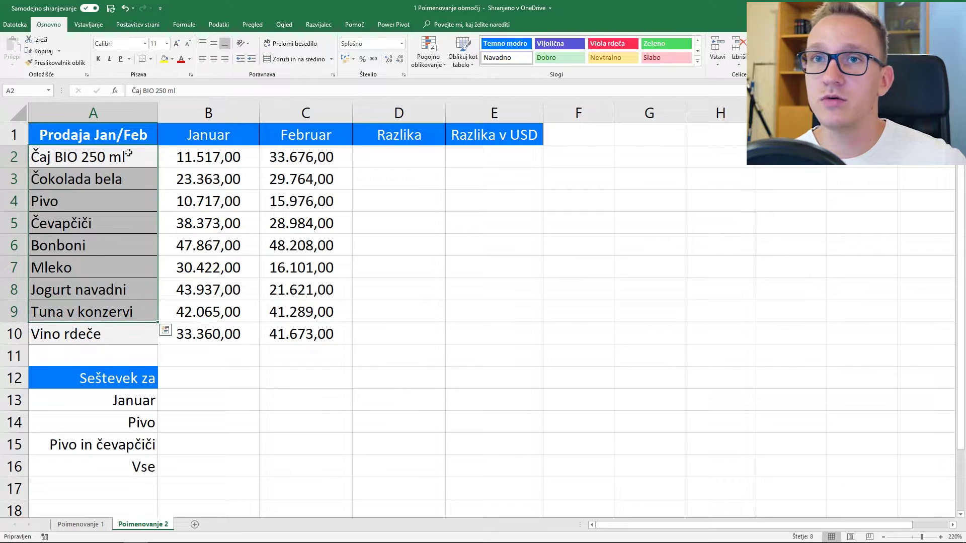
{"action": "left_click", "coordinate": [302, 156]}
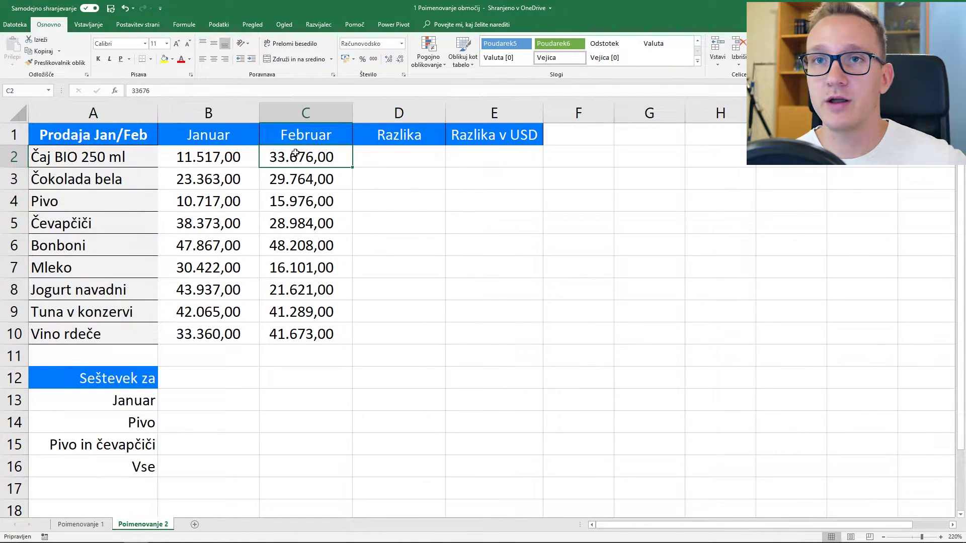
{"action": "left_click", "coordinate": [392, 156]}
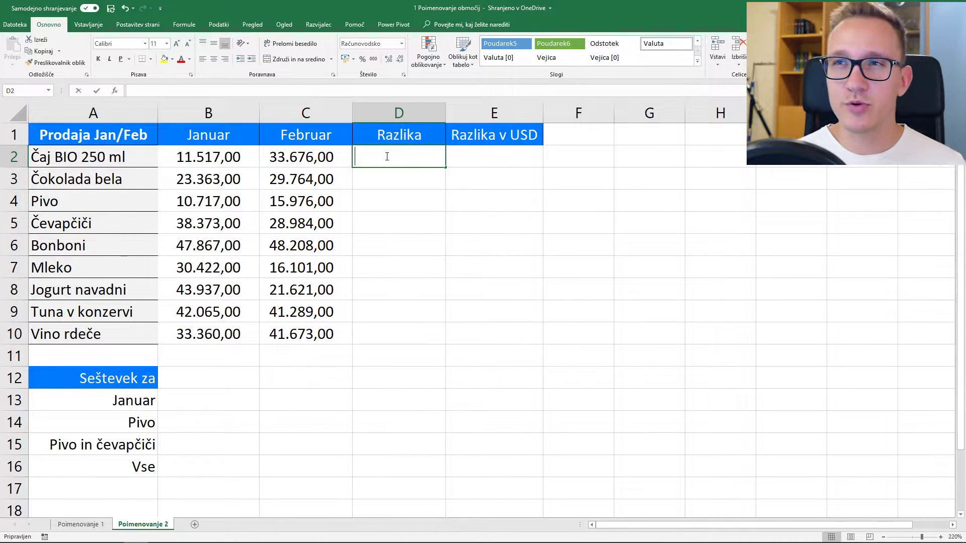
{"action": "type", "text": "="}
{"action": "left_click", "coordinate": [316, 138]}
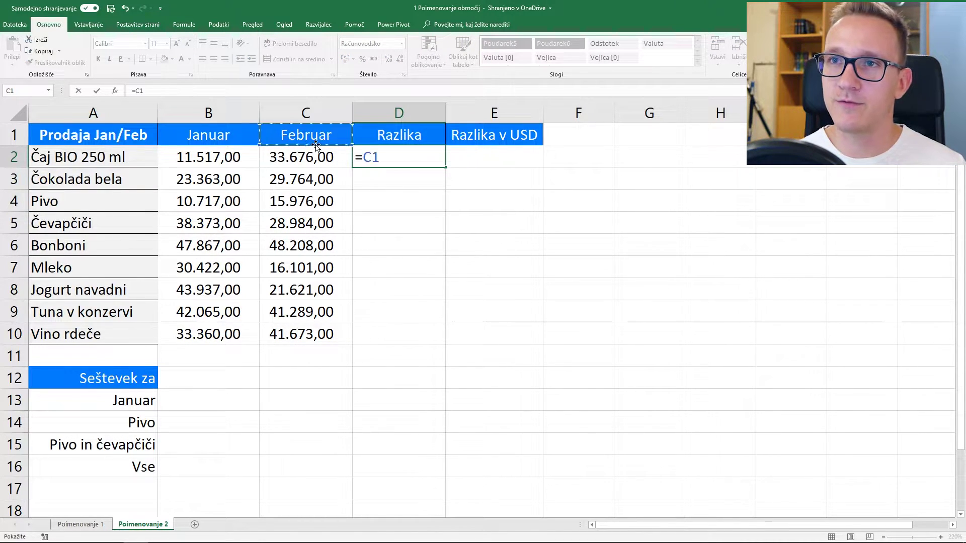
{"action": "left_click", "coordinate": [316, 155]}
{"action": "type", "text": "-"}
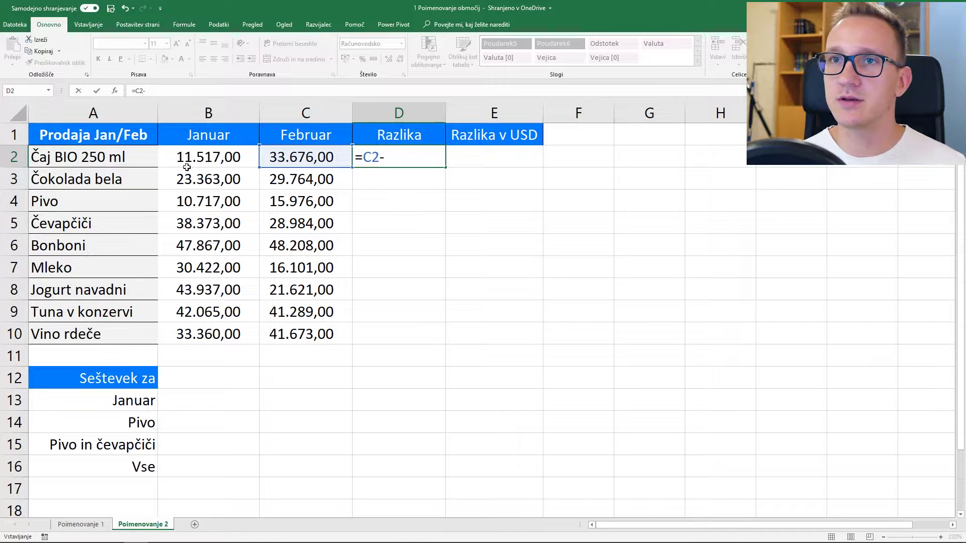
{"action": "left_click", "coordinate": [203, 150]}
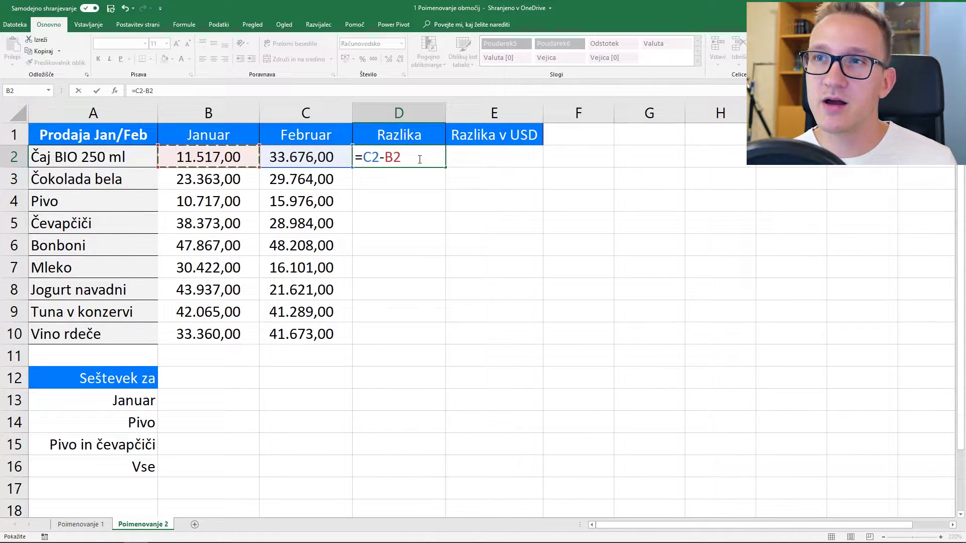
{"action": "left_click_drag", "start_coordinate": [423, 162], "coordinate": [361, 154]}
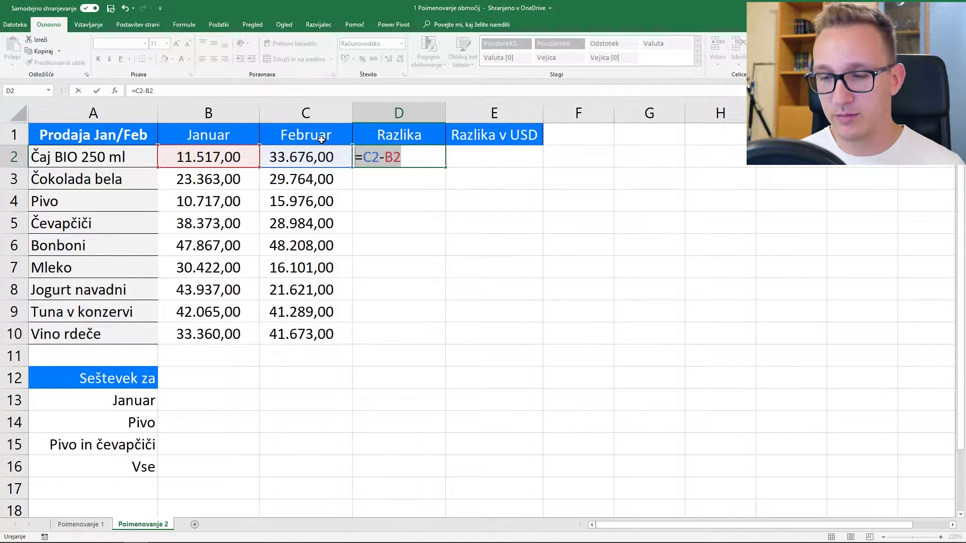
{"action": "key", "text": "BackSpace"}
{"action": "key", "text": "BackSpace"}
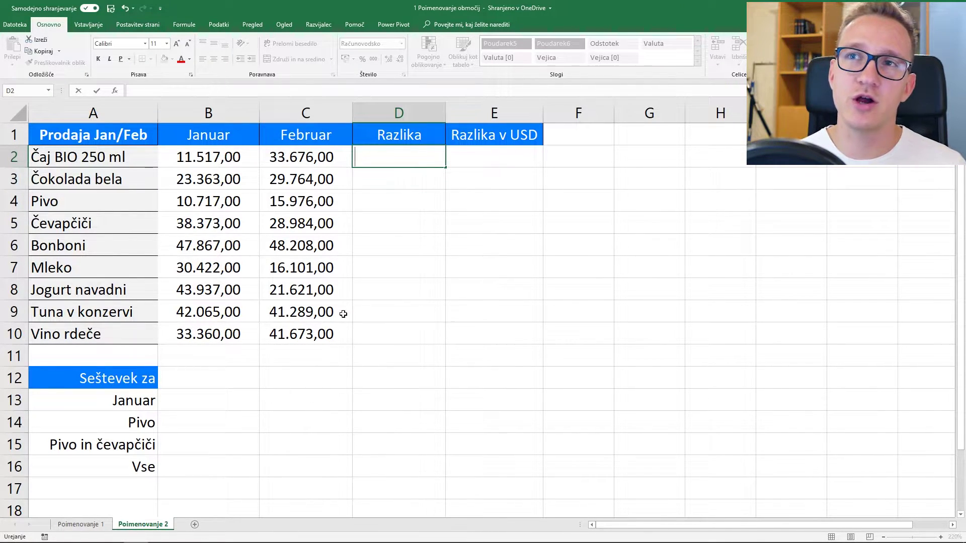
{"action": "left_click_drag", "start_coordinate": [208, 156], "coordinate": [221, 324]}
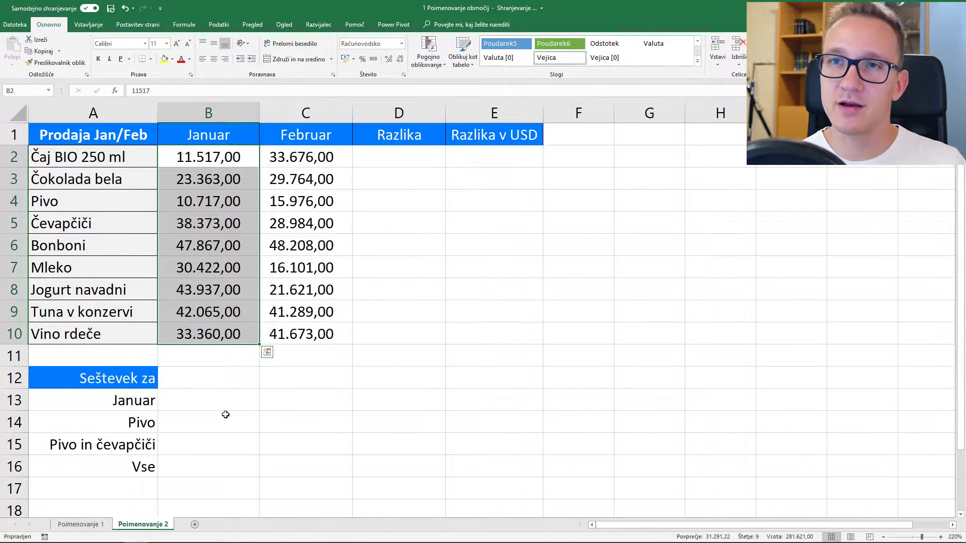
Name B2:B10 'Januar' with Create from Selection using the top-row header
{"action": "left_click", "coordinate": [208, 201]}
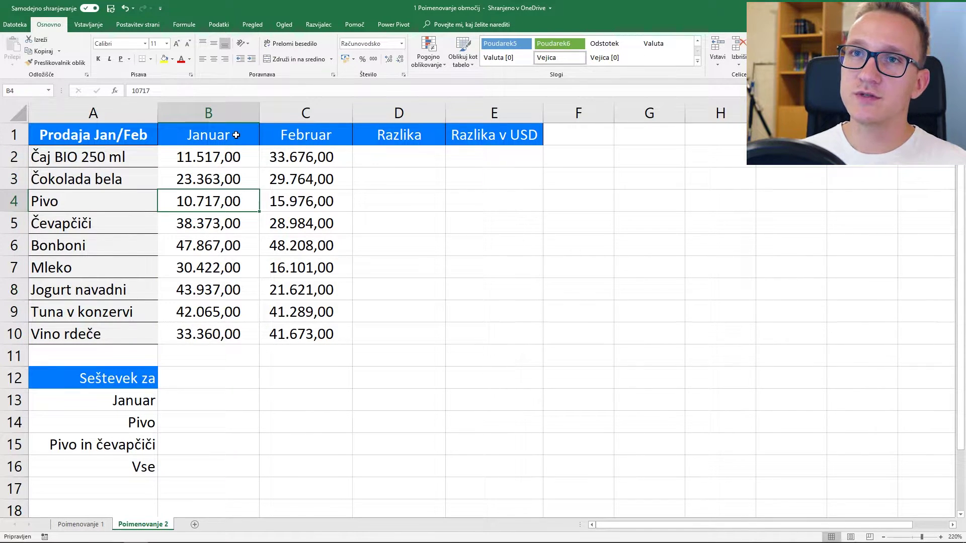
{"action": "left_click_drag", "start_coordinate": [227, 135], "coordinate": [232, 327]}
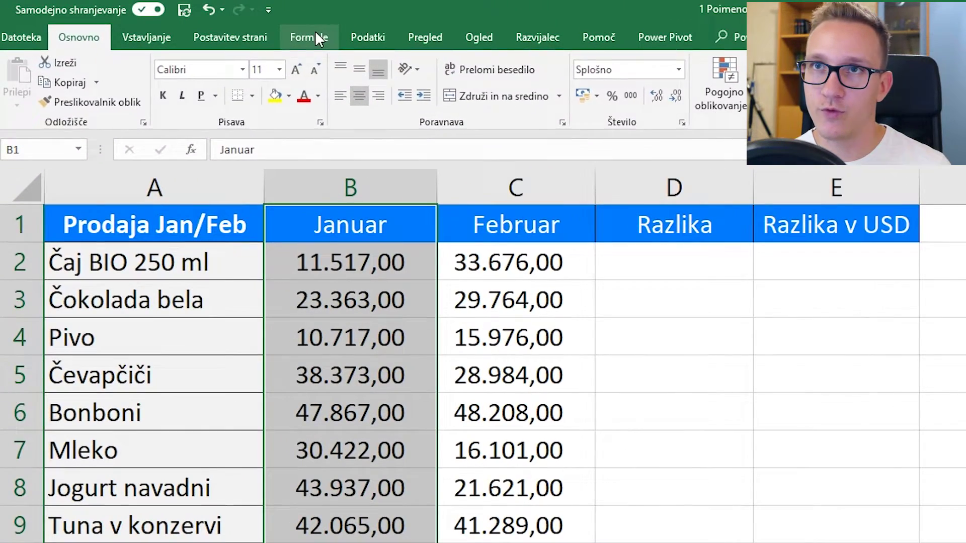
{"action": "left_click", "coordinate": [189, 25]}
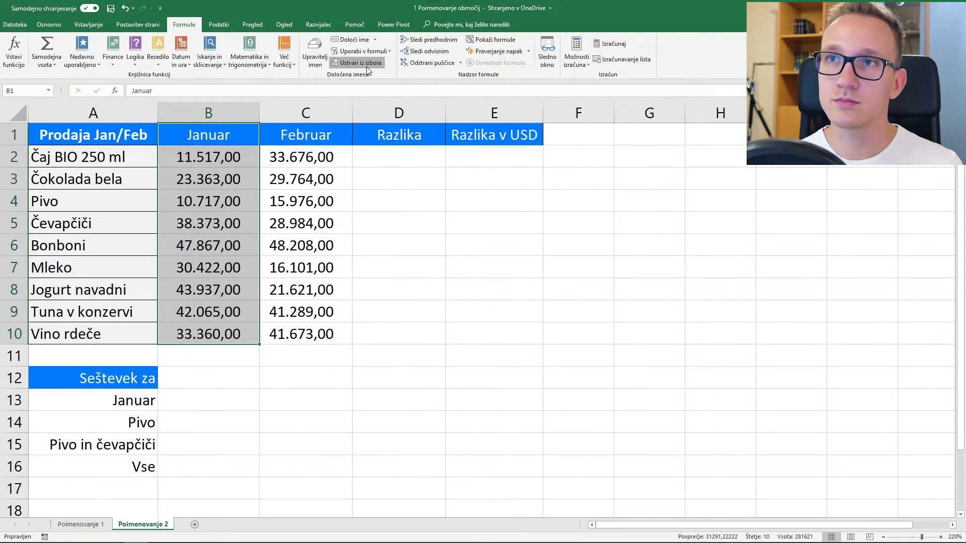
{"action": "left_click", "coordinate": [366, 63]}
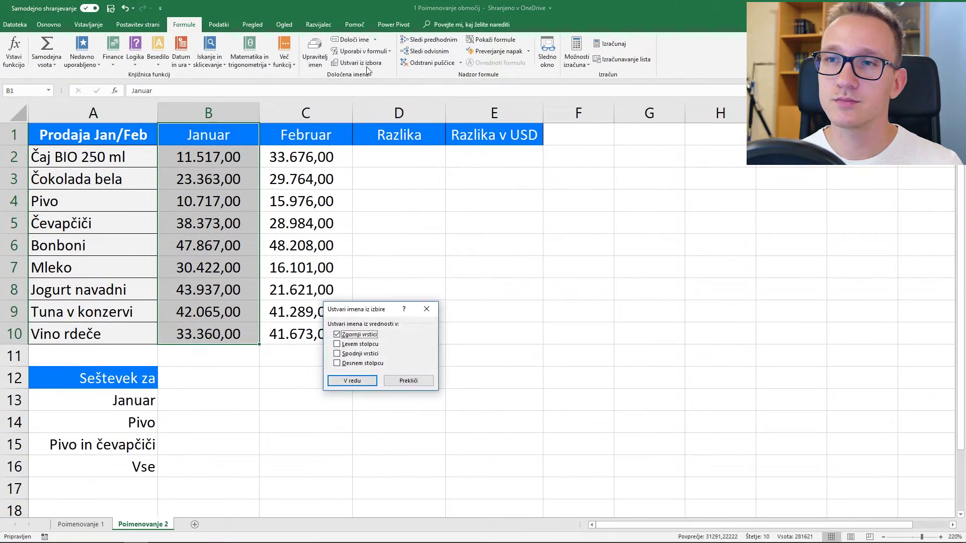
{"action": "left_click_drag", "start_coordinate": [355, 317], "coordinate": [269, 180]}
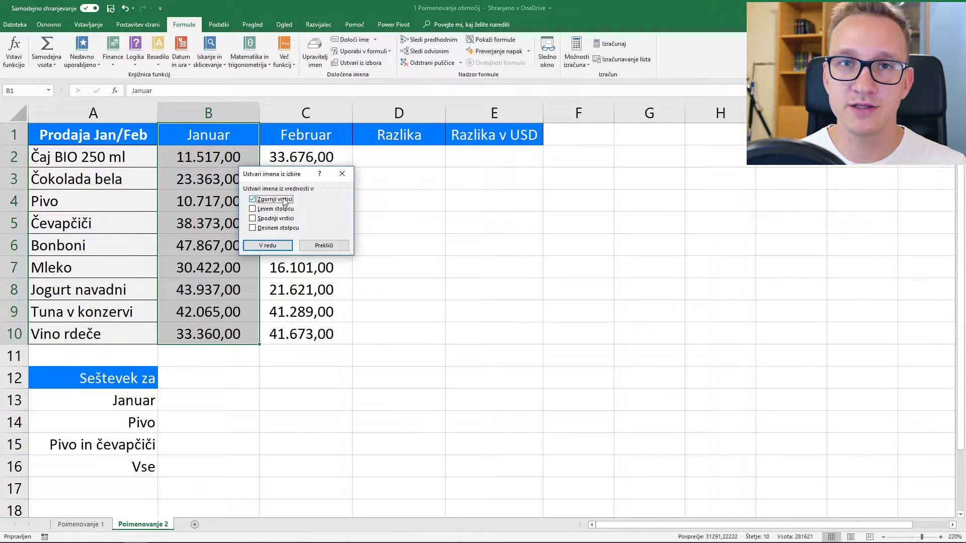
{"action": "left_click", "coordinate": [274, 249]}
{"action": "left_click", "coordinate": [287, 268]}
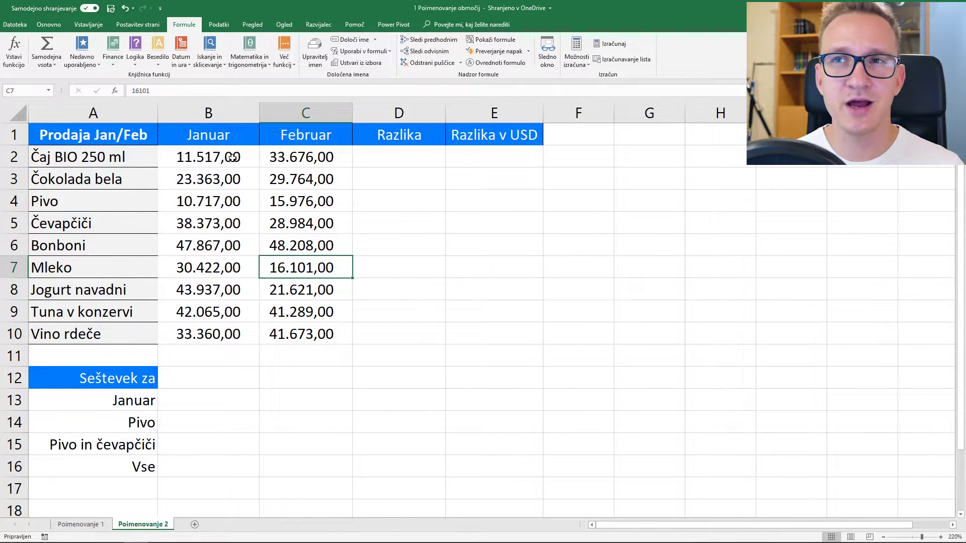
{"action": "left_click_drag", "start_coordinate": [232, 158], "coordinate": [234, 328]}
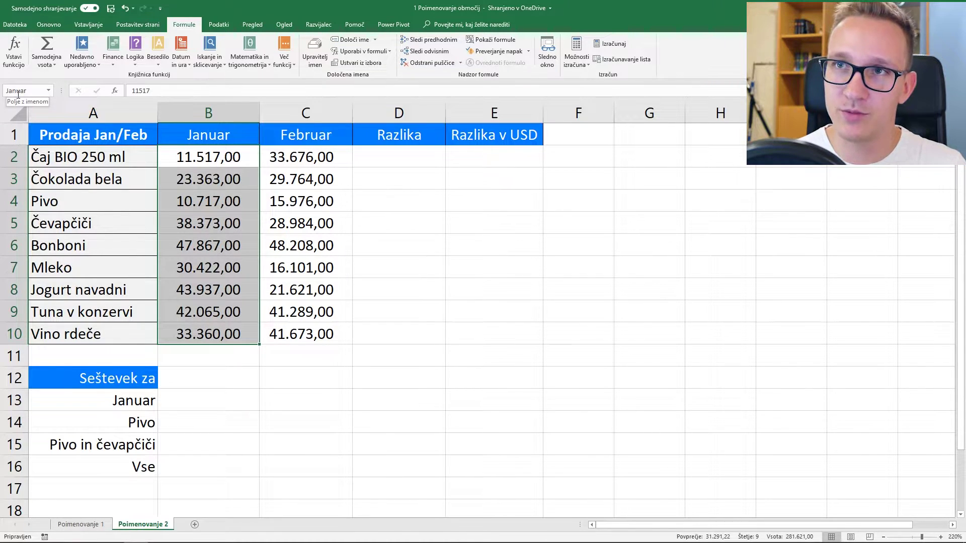
{"action": "left_click_drag", "start_coordinate": [237, 135], "coordinate": [229, 315]}
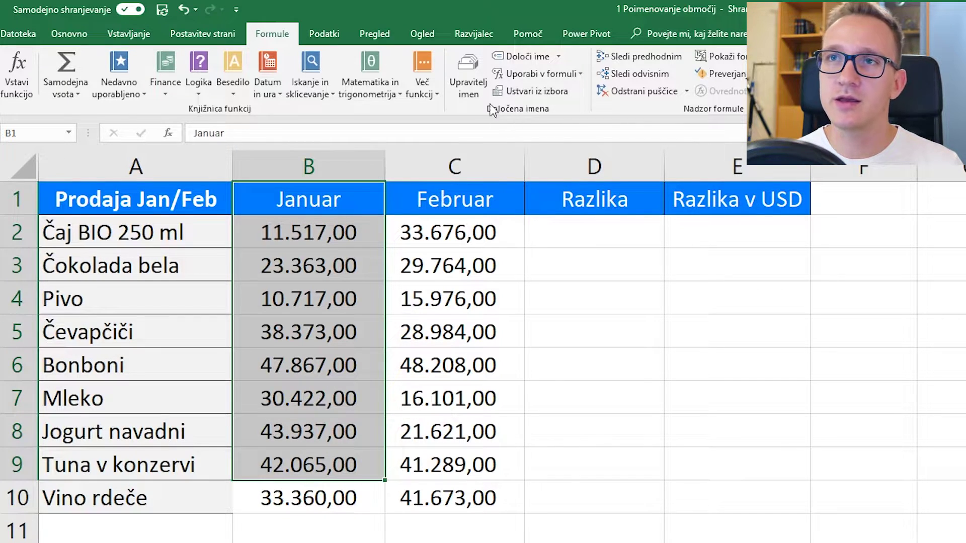
Delete the Januar name in the Name Manager, keeping only USD
{"action": "left_click", "coordinate": [463, 102]}
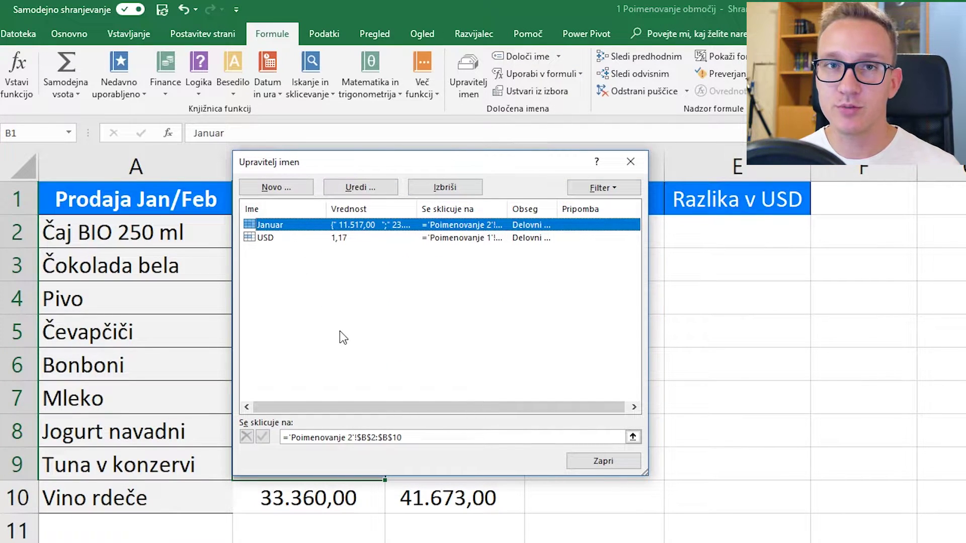
{"action": "left_click", "coordinate": [278, 238]}
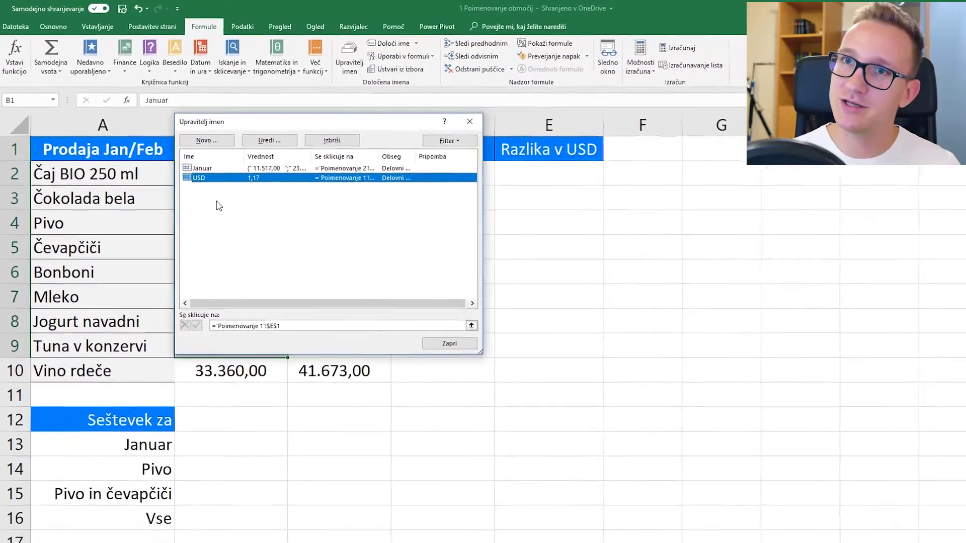
{"action": "key", "text": "Up"}
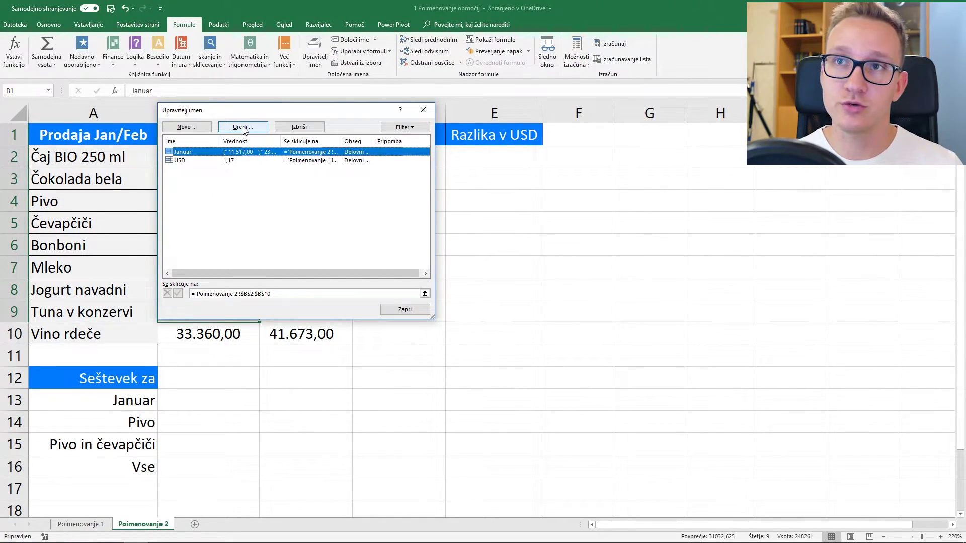
{"action": "left_click", "coordinate": [314, 134]}
{"action": "left_click", "coordinate": [466, 304]}
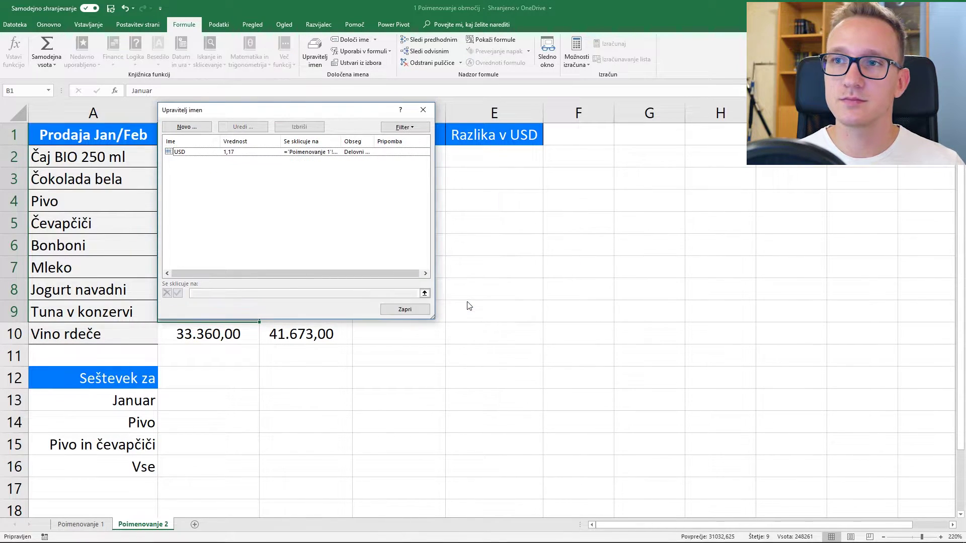
{"action": "left_click", "coordinate": [411, 309]}
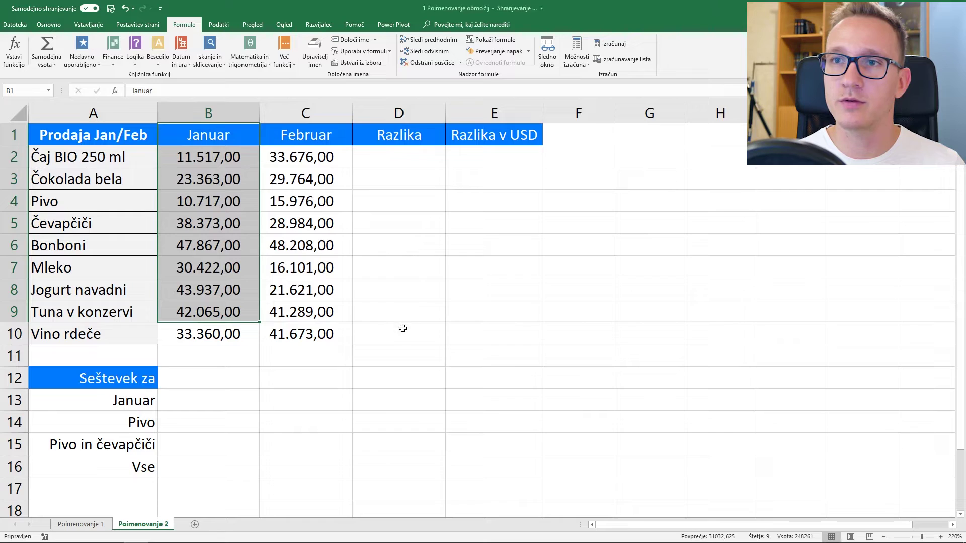
{"action": "left_click", "coordinate": [402, 331]}
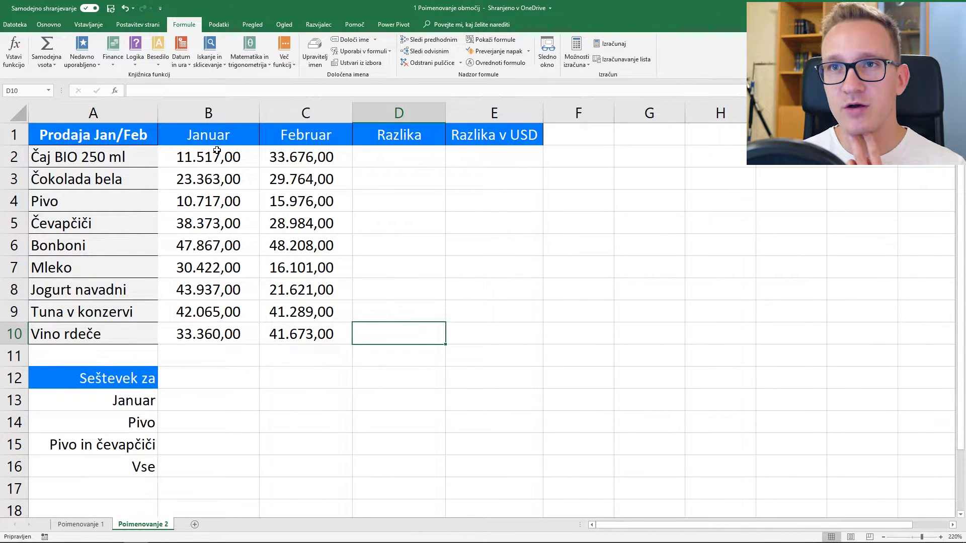
{"action": "left_click_drag", "start_coordinate": [205, 154], "coordinate": [224, 336]}
{"action": "left_click_drag", "start_coordinate": [313, 158], "coordinate": [318, 341]}
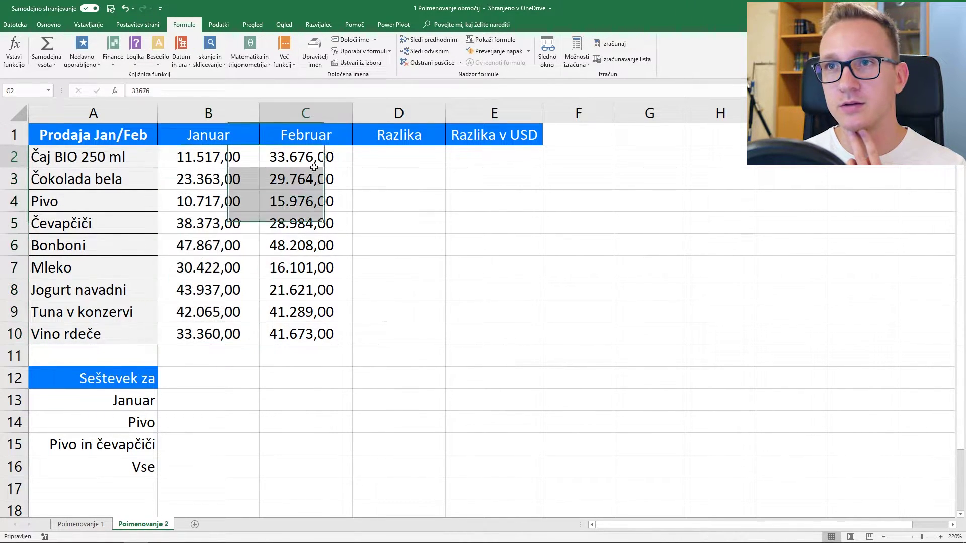
{"action": "left_click_drag", "start_coordinate": [425, 153], "coordinate": [430, 333]}
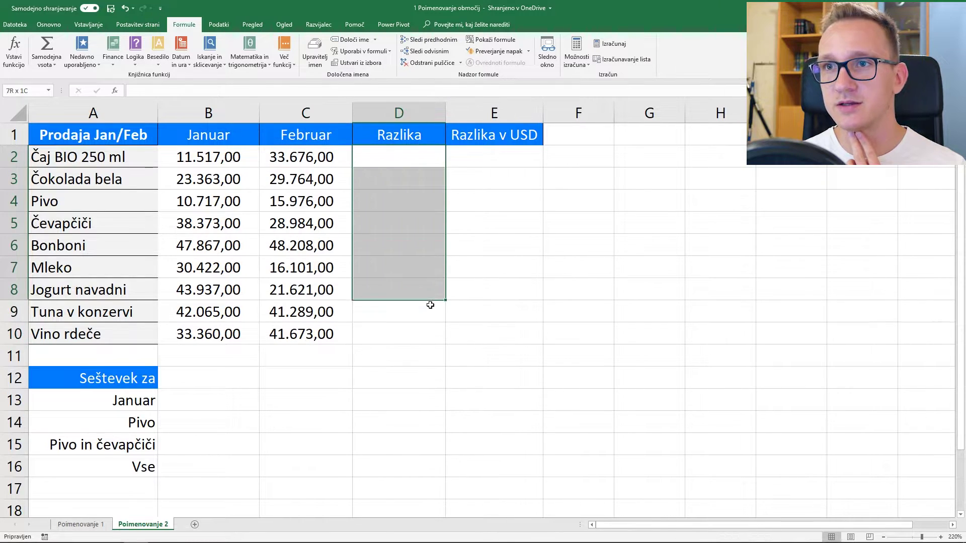
{"action": "left_click_drag", "start_coordinate": [474, 153], "coordinate": [484, 341]}
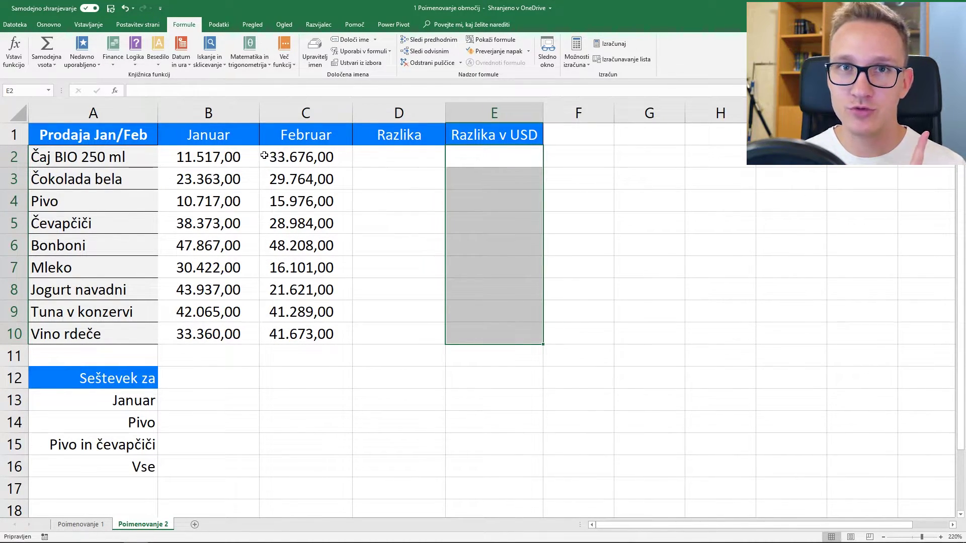
{"action": "left_click_drag", "start_coordinate": [180, 159], "coordinate": [309, 162]}
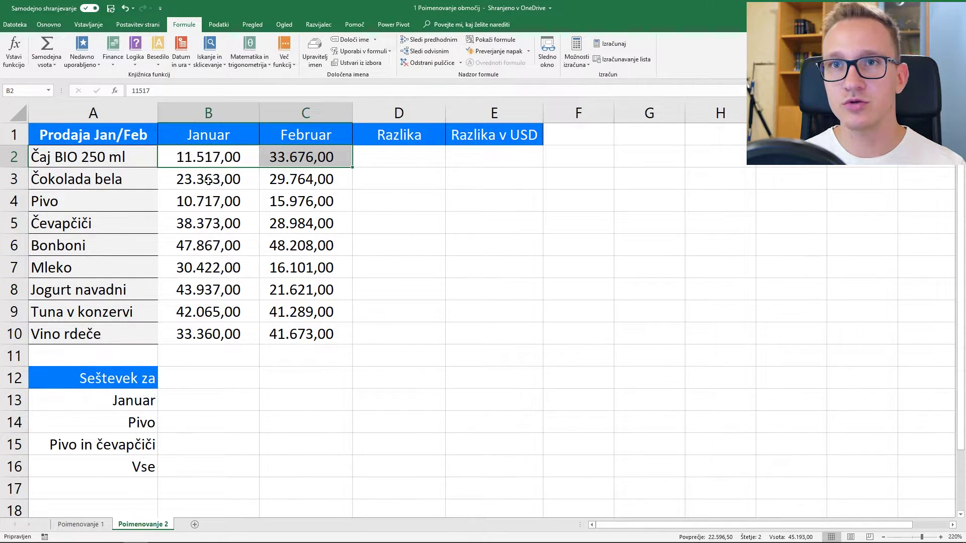
{"action": "left_click_drag", "start_coordinate": [209, 182], "coordinate": [301, 184]}
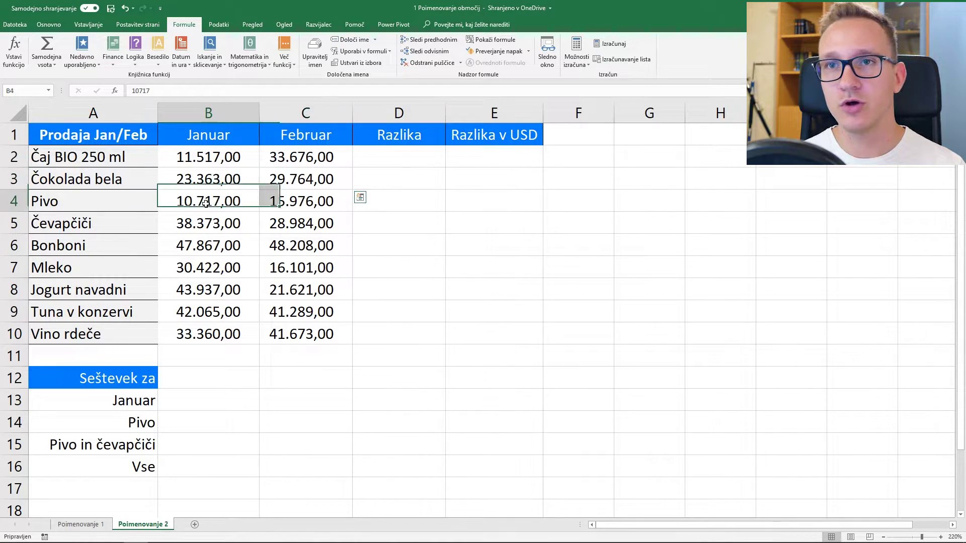
{"action": "left_click_drag", "start_coordinate": [231, 202], "coordinate": [306, 204]}
{"action": "left_click_drag", "start_coordinate": [211, 224], "coordinate": [332, 228]}
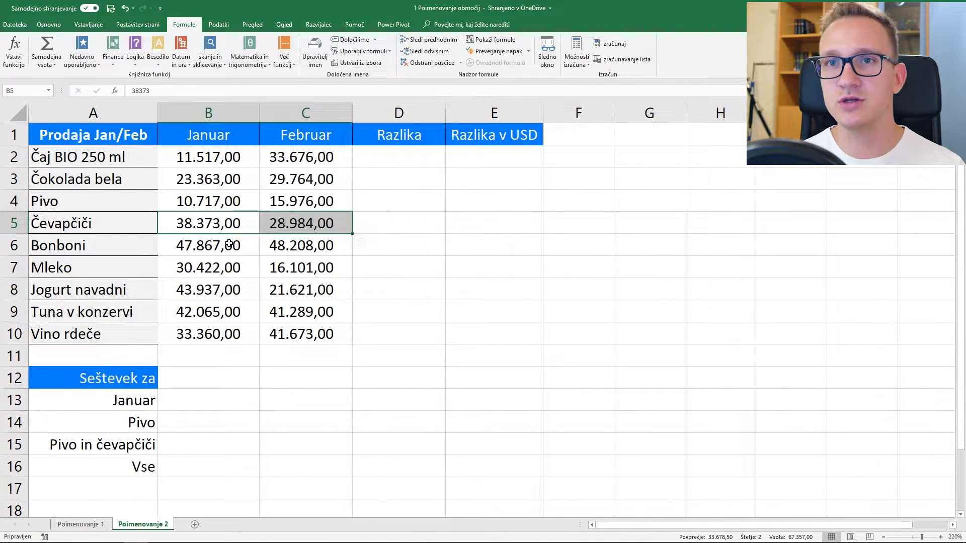
{"action": "left_click_drag", "start_coordinate": [213, 246], "coordinate": [330, 247]}
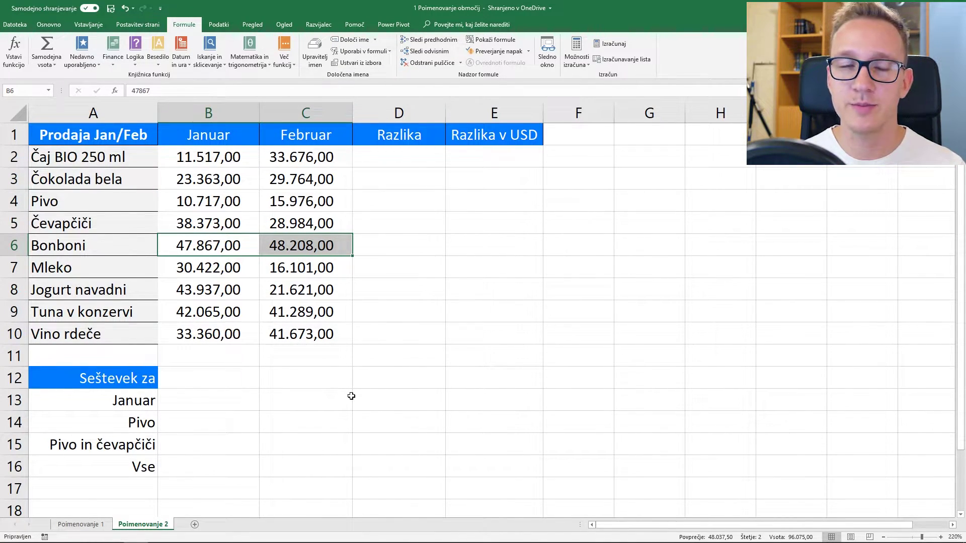
{"action": "left_click", "coordinate": [331, 336]}
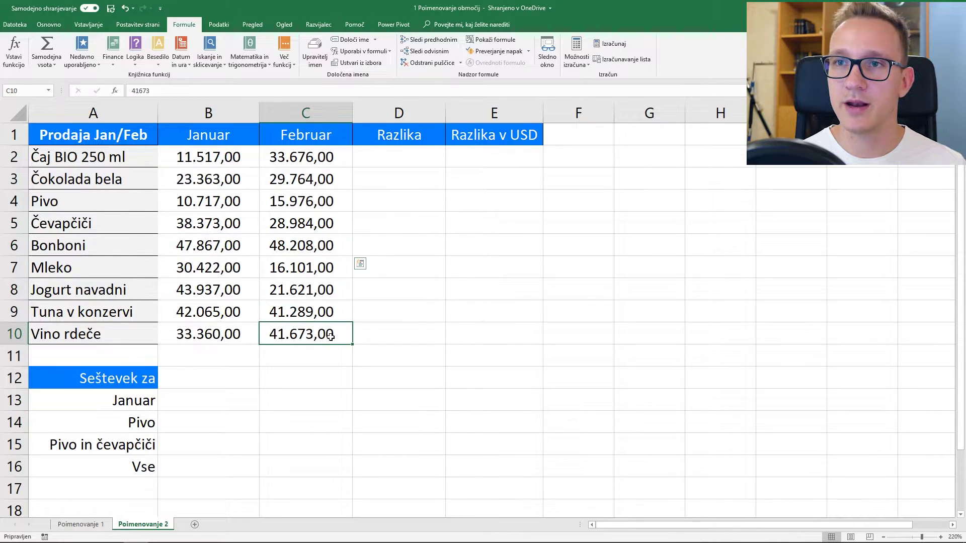
Create names for A1:C10 from its top row and left column, then verify B2:B10 is Januar
{"action": "left_click_drag", "start_coordinate": [331, 337], "coordinate": [59, 143]}
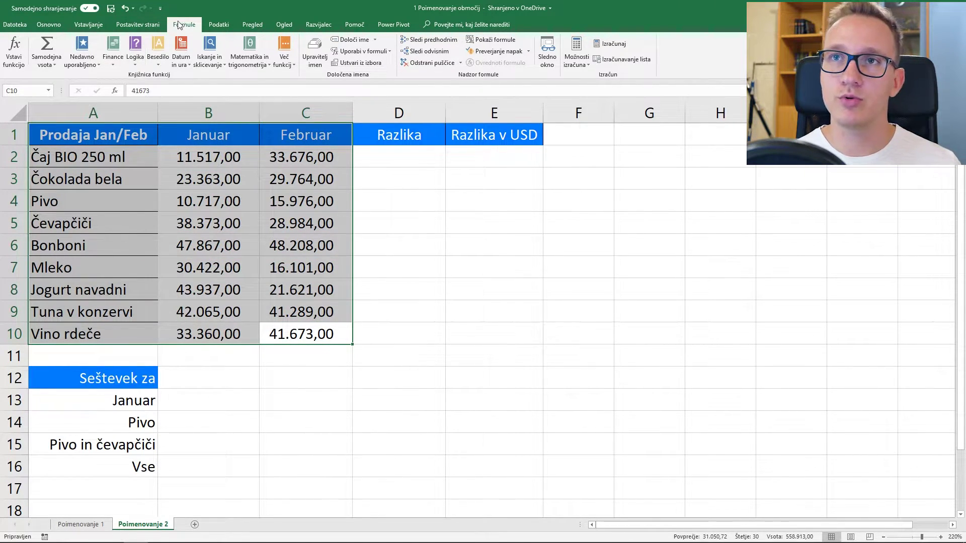
{"action": "left_click", "coordinate": [379, 62]}
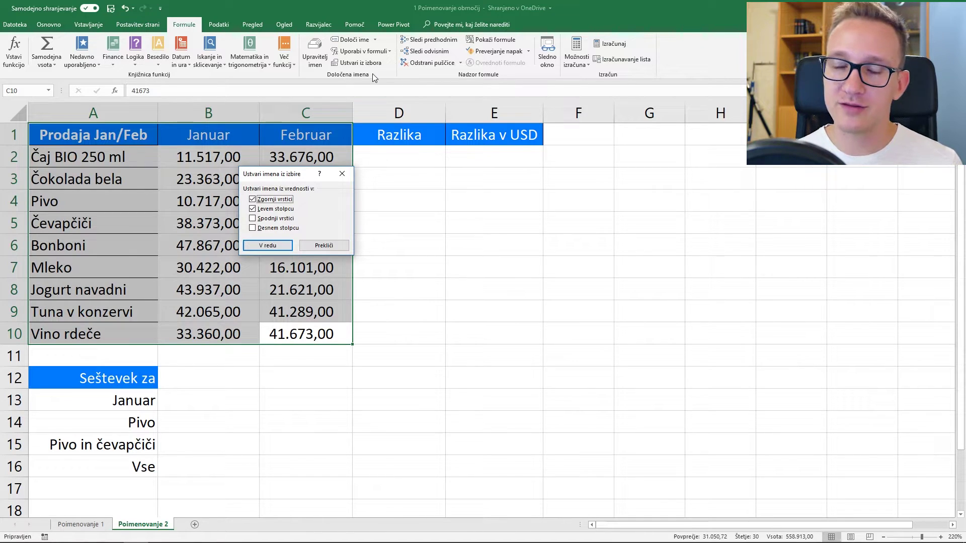
{"action": "left_click_drag", "start_coordinate": [295, 179], "coordinate": [292, 200]}
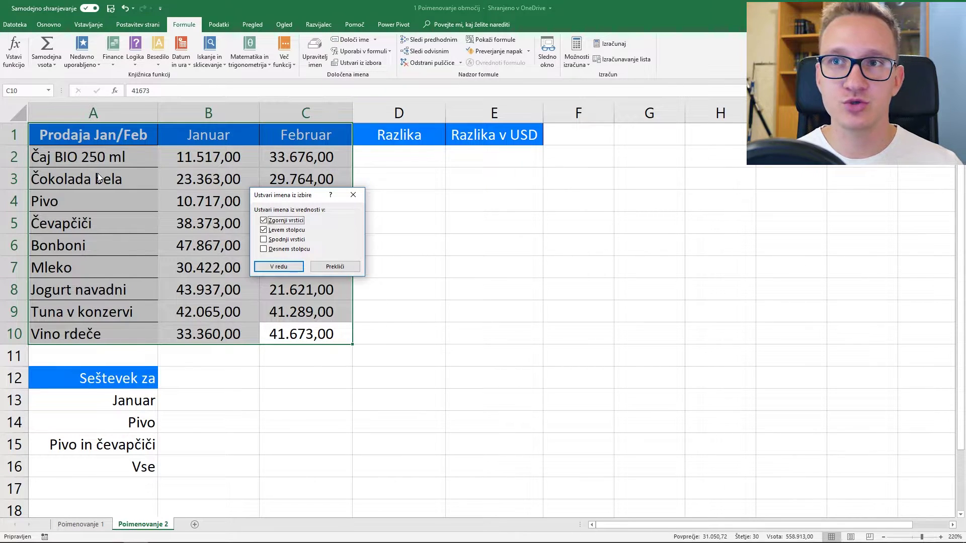
{"action": "left_click", "coordinate": [278, 266]}
{"action": "left_click", "coordinate": [302, 378]}
{"action": "left_click_drag", "start_coordinate": [208, 157], "coordinate": [217, 332]}
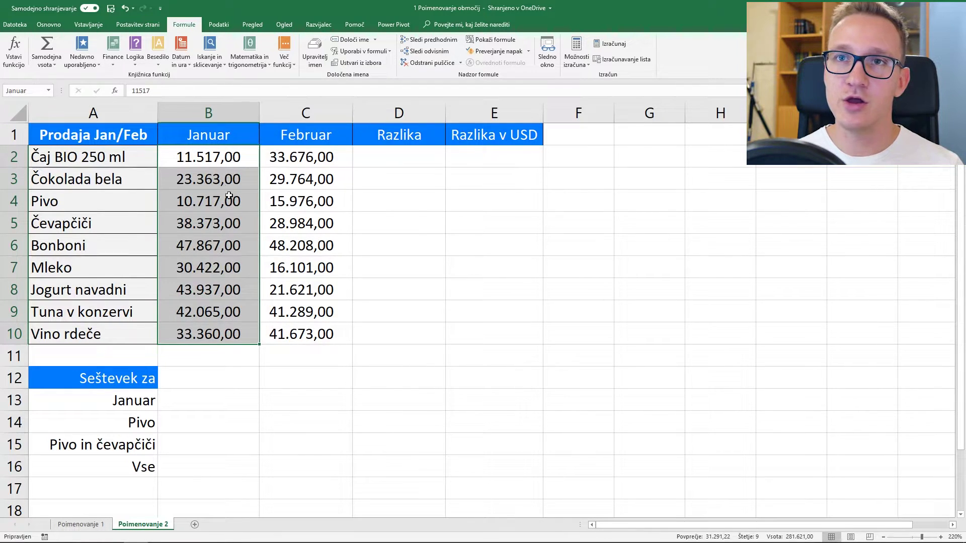
{"action": "left_click_drag", "start_coordinate": [215, 177], "coordinate": [301, 179]}
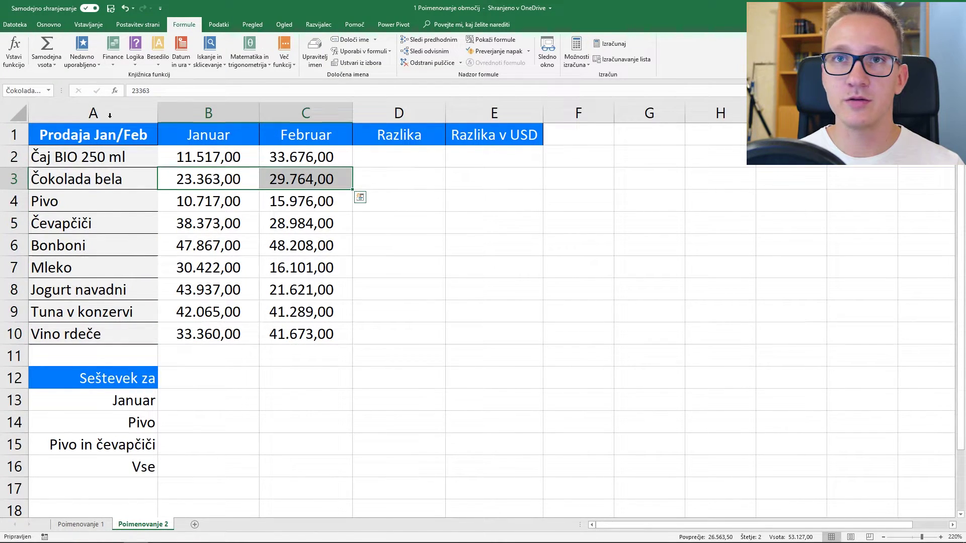
{"action": "left_click", "coordinate": [49, 90]}
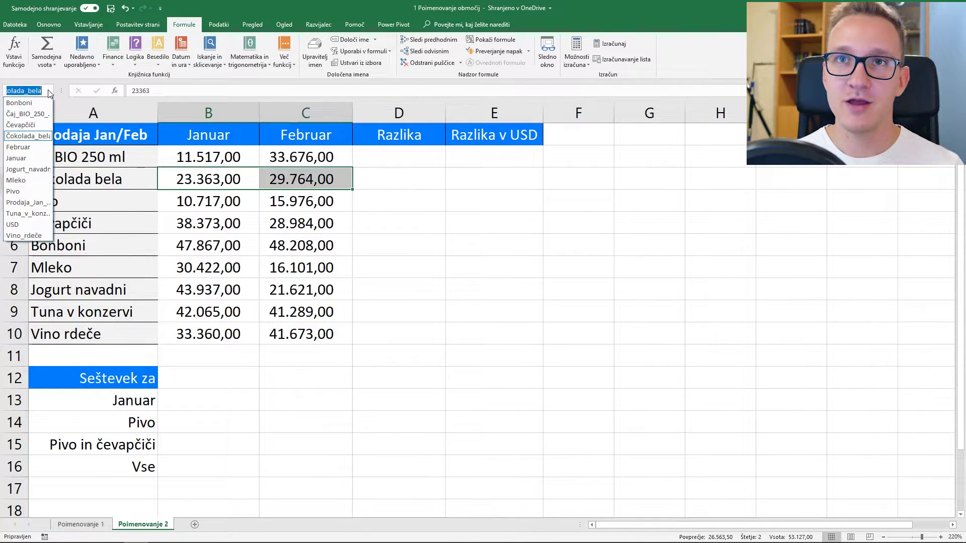
{"action": "left_click", "coordinate": [36, 179]}
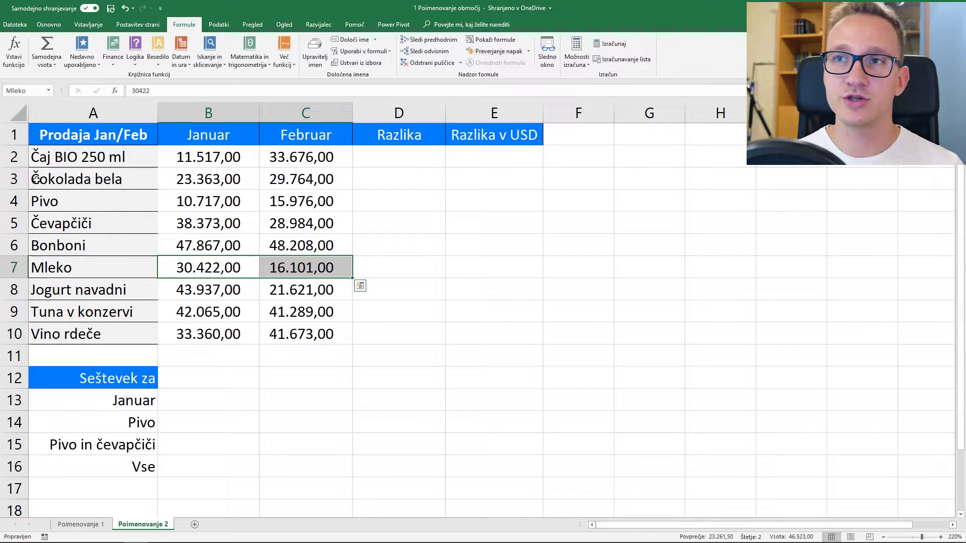
{"action": "mouse_move", "coordinate": [75, 135]}
{"action": "left_mouse_down"}
{"action": "mouse_move", "coordinate": [515, 327]}
{"action": "mouse_move", "coordinate": [509, 338]}
{"action": "left_mouse_up"}
{"action": "left_click", "coordinate": [206, 425]}
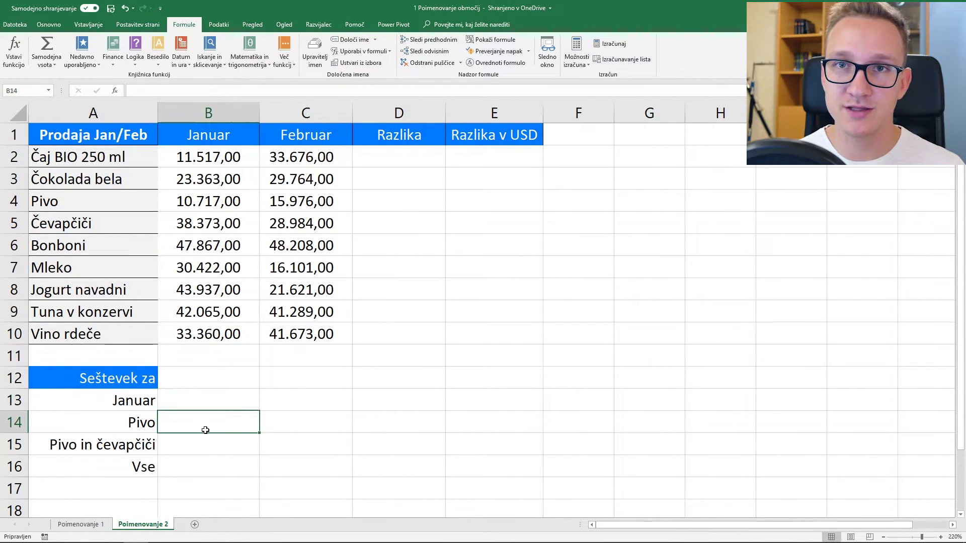
{"action": "left_click", "coordinate": [384, 285]}
{"action": "left_click", "coordinate": [410, 271]}
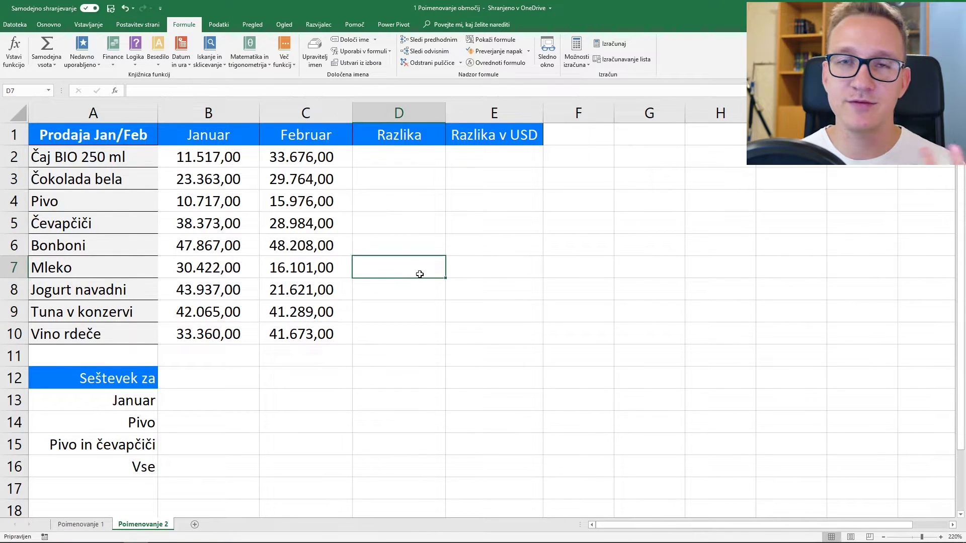
{"action": "left_click_drag", "start_coordinate": [420, 274], "coordinate": [485, 272]}
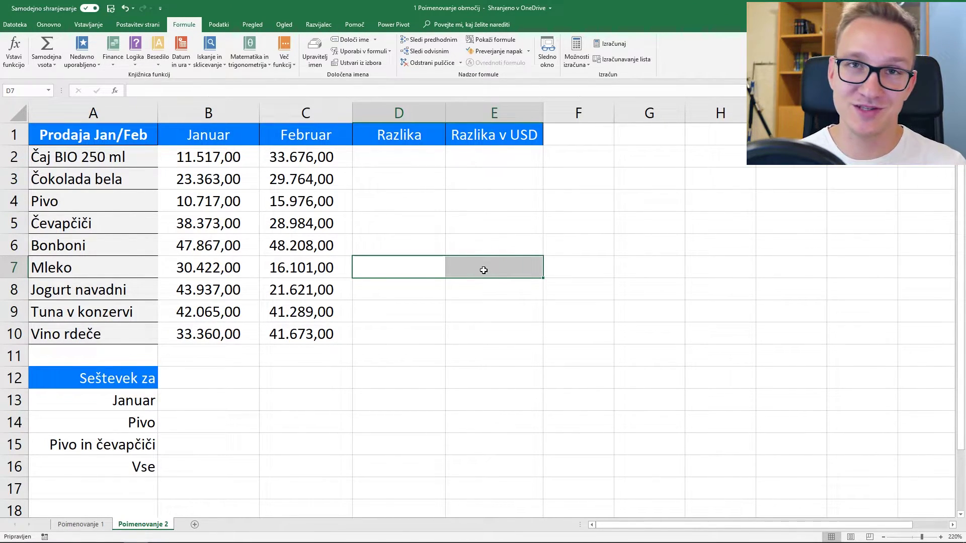
Name D2:E10 Razlika and Razlika_v_USD from their top-row headings
{"action": "left_click_drag", "start_coordinate": [403, 132], "coordinate": [519, 338]}
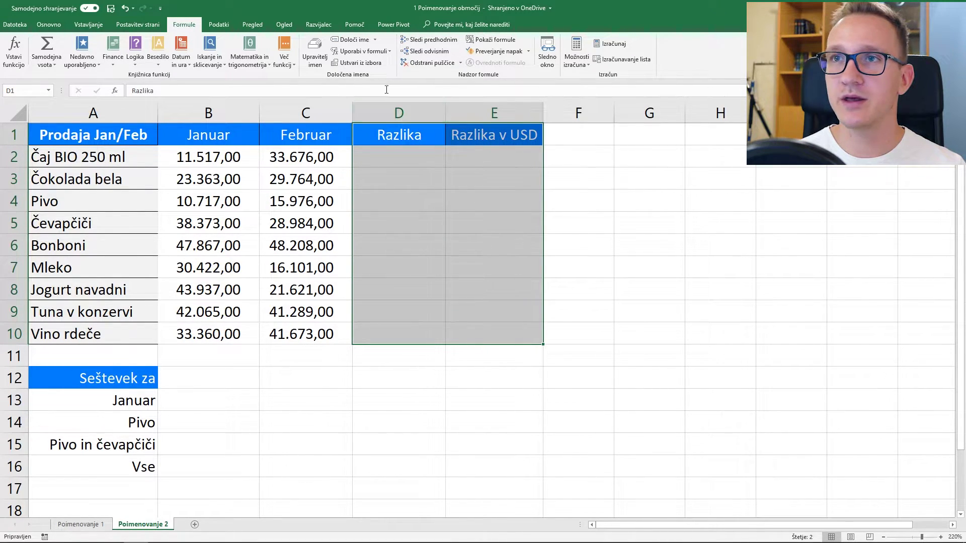
{"action": "left_click", "coordinate": [367, 64]}
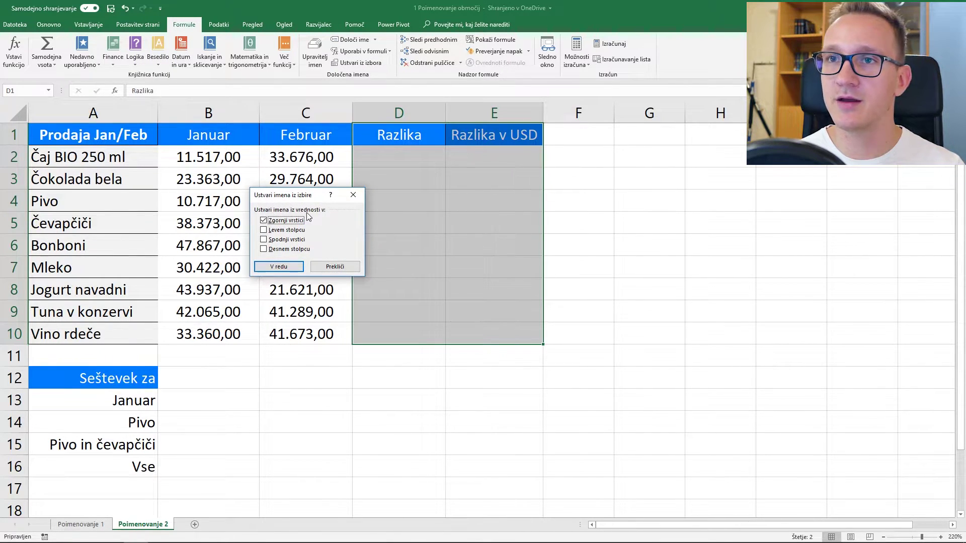
{"action": "left_click", "coordinate": [291, 270]}
{"action": "left_click", "coordinate": [403, 158]}
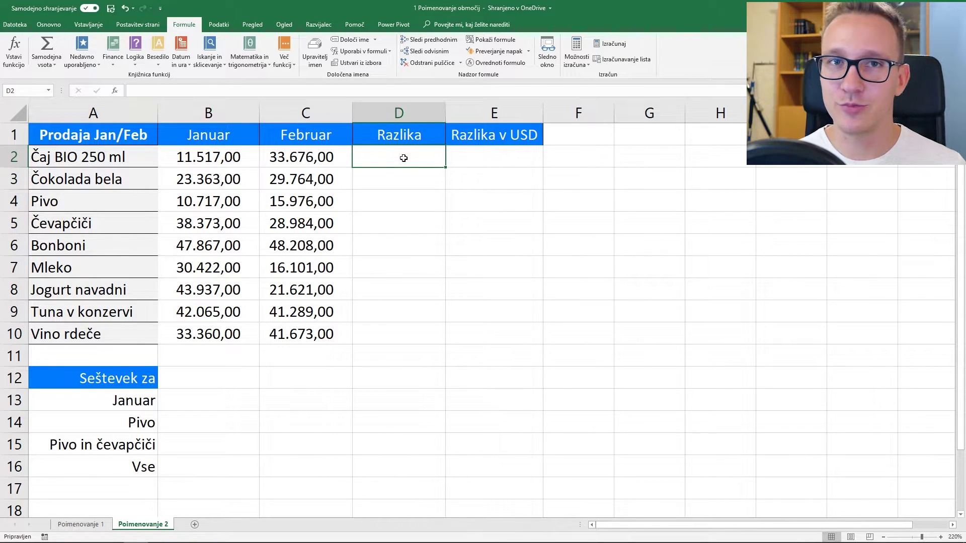
Start D2's formula as =Februar- and bring up the Paste Name list of defined names
{"action": "double_click", "coordinate": [404, 158]}
{"action": "type", "text": "="}
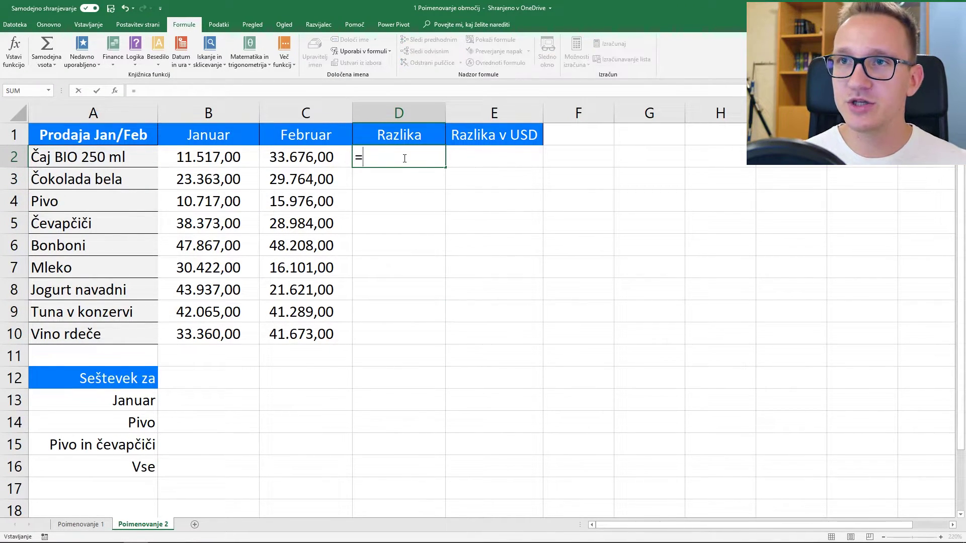
{"action": "left_click", "coordinate": [418, 152]}
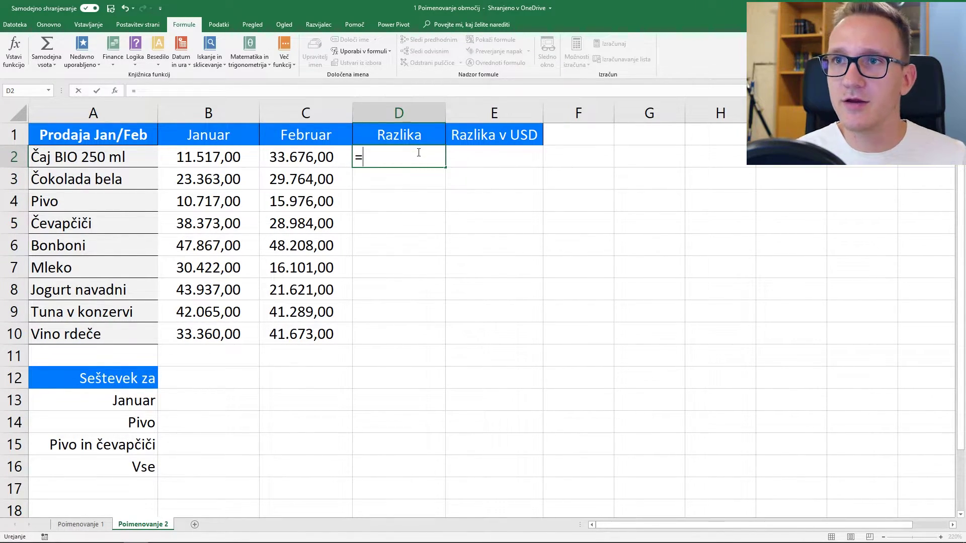
{"action": "type", "text": "fe"}
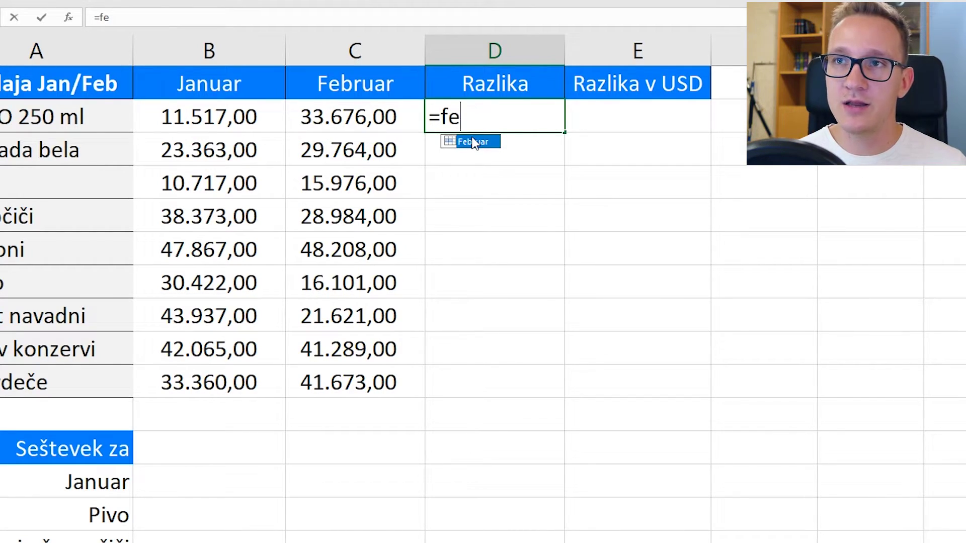
{"action": "key", "text": "Tab"}
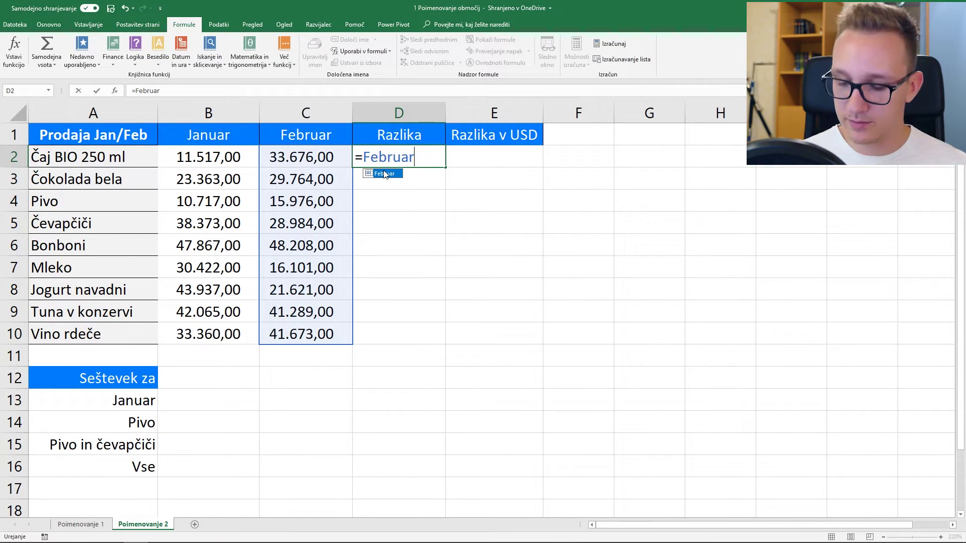
{"action": "type", "text": "-"}
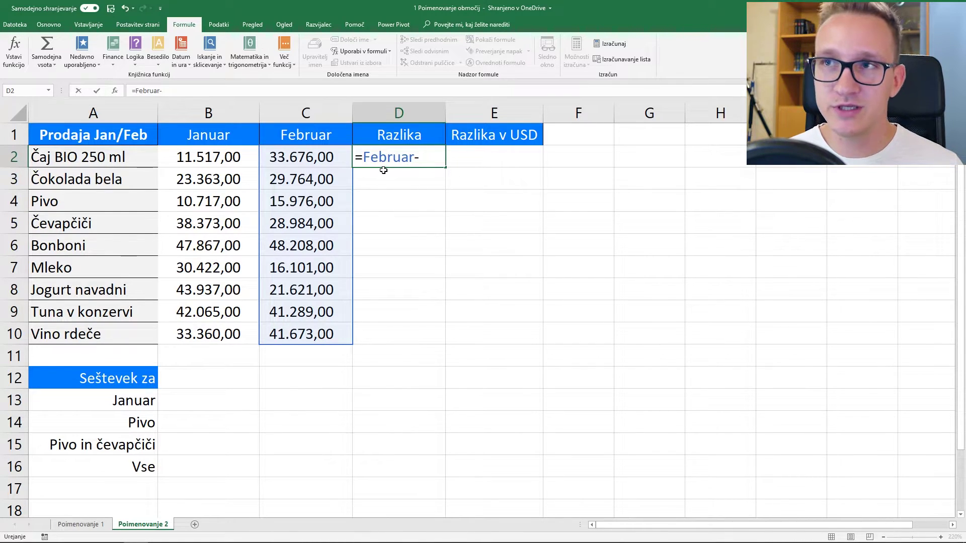
{"action": "key", "text": "F3"}
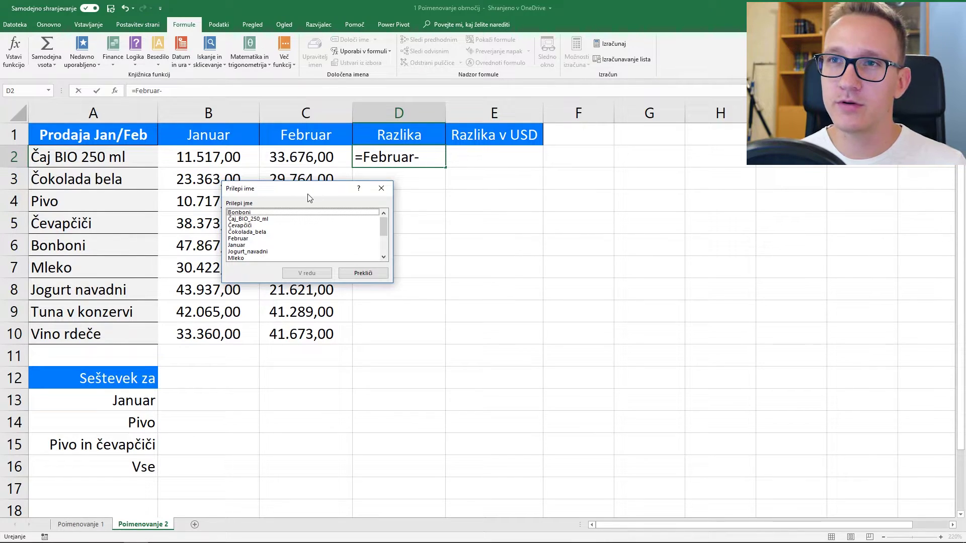
Paste the Januar name to complete =Februar-Januar in D2, showing 22.159,00 €
{"action": "left_click_drag", "start_coordinate": [309, 198], "coordinate": [295, 188]}
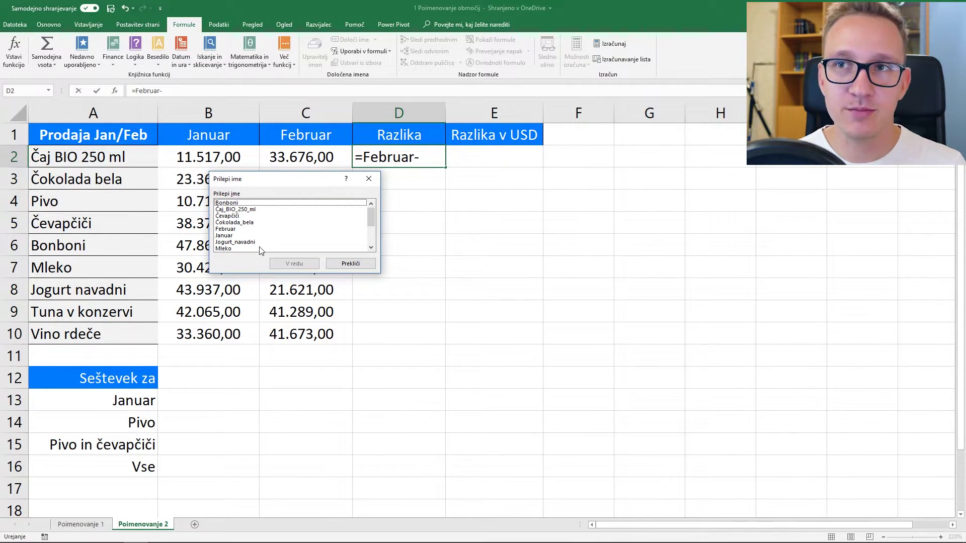
{"action": "scroll", "coordinate": [251, 229], "scroll_direction": "down", "scroll_amount": 1}
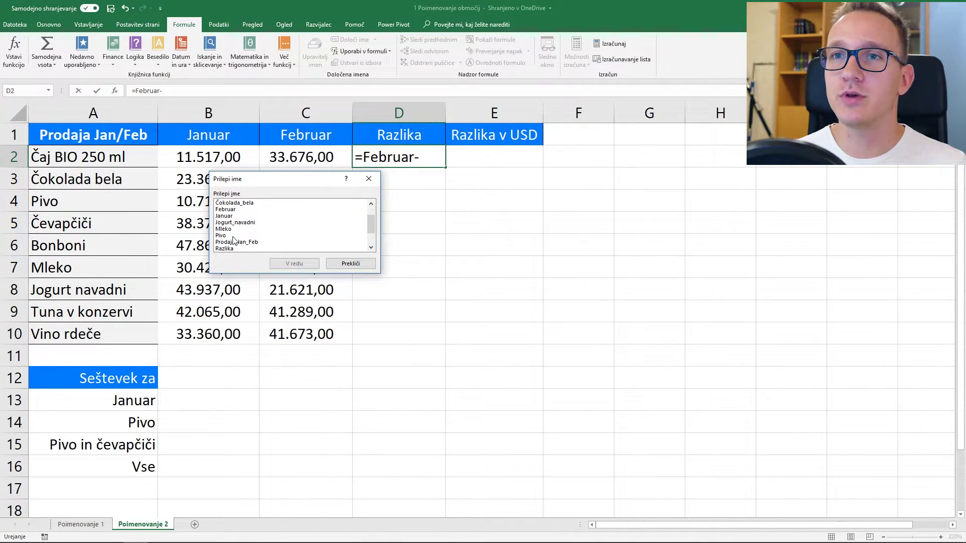
{"action": "left_click", "coordinate": [227, 215]}
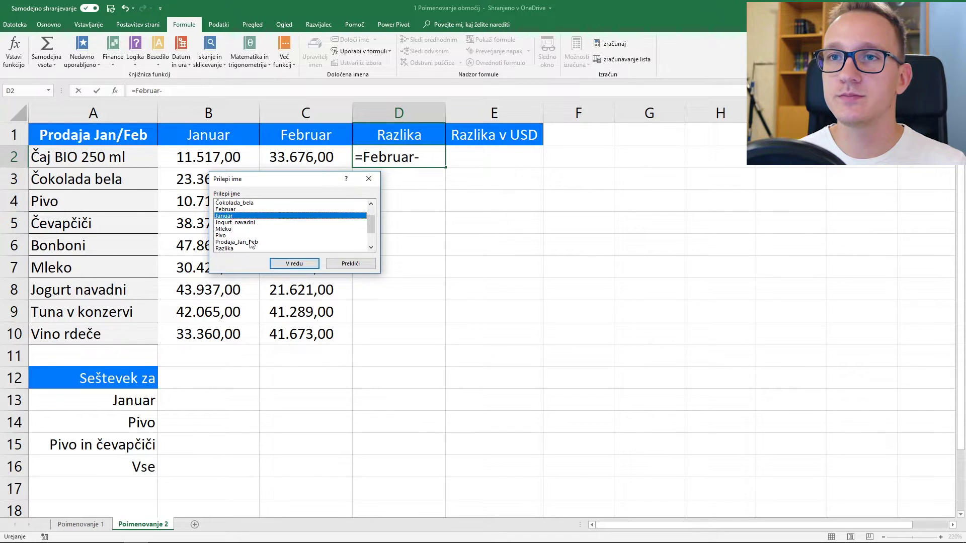
{"action": "left_click", "coordinate": [298, 265]}
{"action": "key", "text": "Return"}
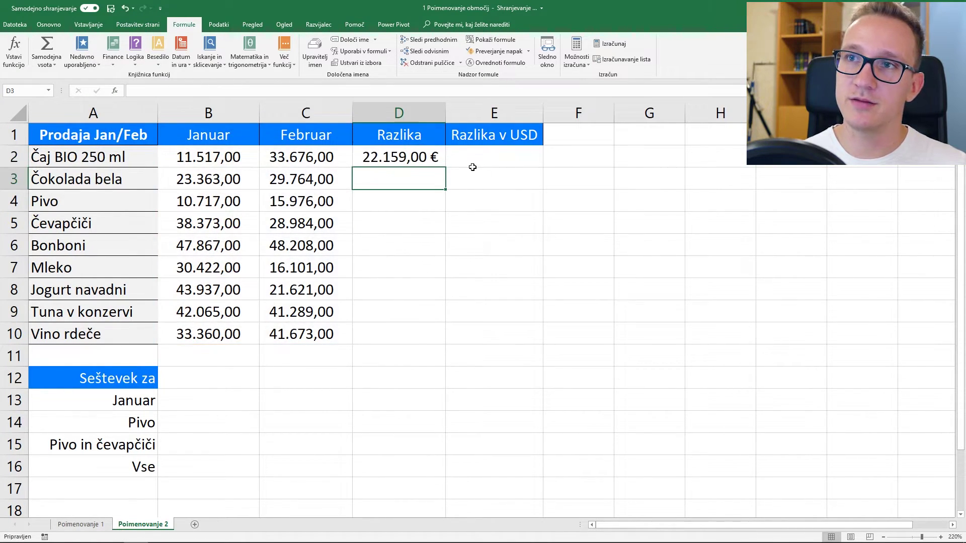
{"action": "left_click", "coordinate": [436, 164]}
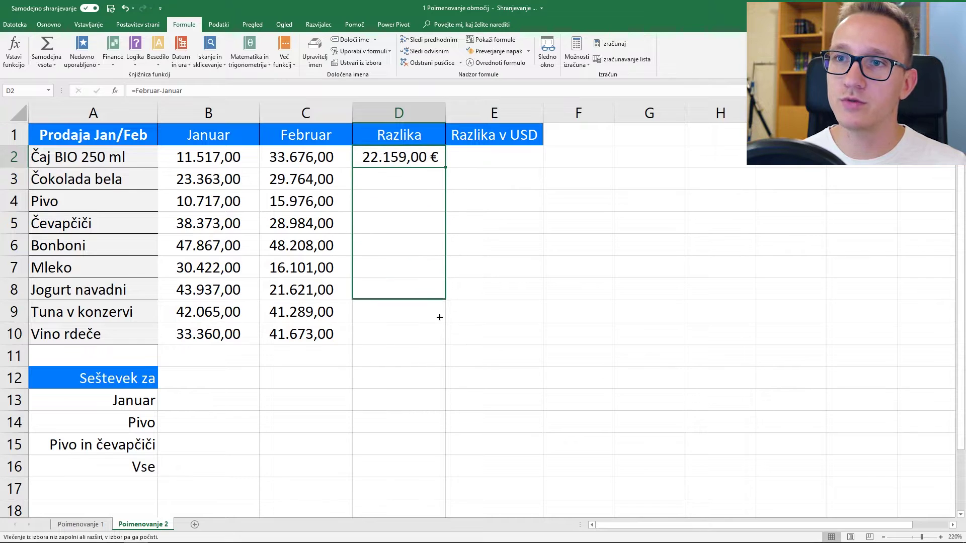
Copy =Februar-Januar down D2:D10 and verify the formulas in D5 and D7
{"action": "left_click_drag", "start_coordinate": [447, 165], "coordinate": [446, 345]}
{"action": "double_click", "coordinate": [403, 222]}
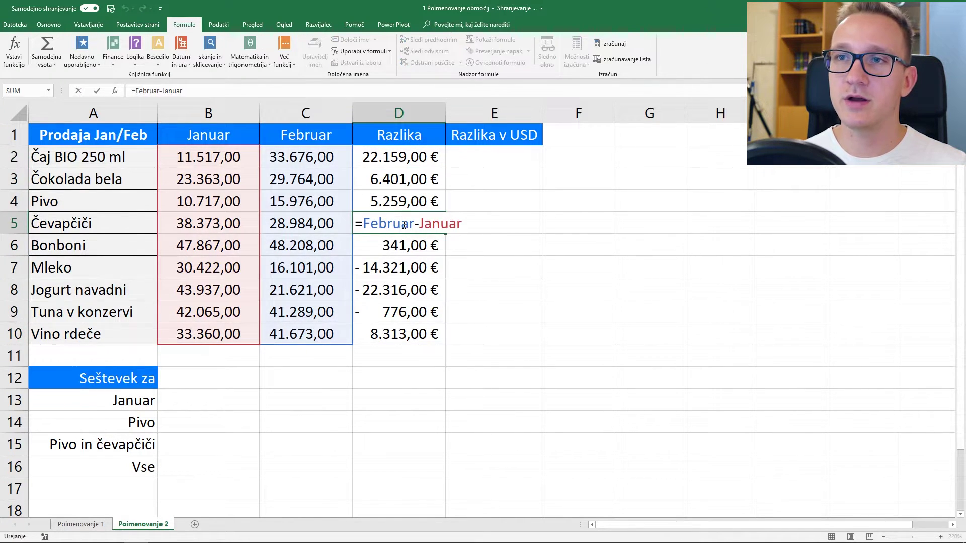
{"action": "key", "text": "Return"}
{"action": "double_click", "coordinate": [393, 268]}
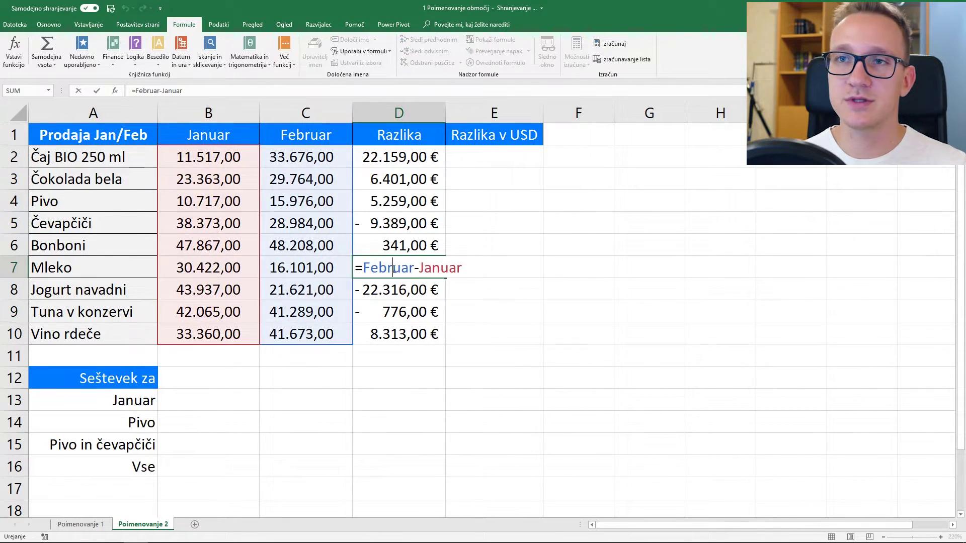
{"action": "key", "text": "Return"}
{"action": "left_click", "coordinate": [509, 158]}
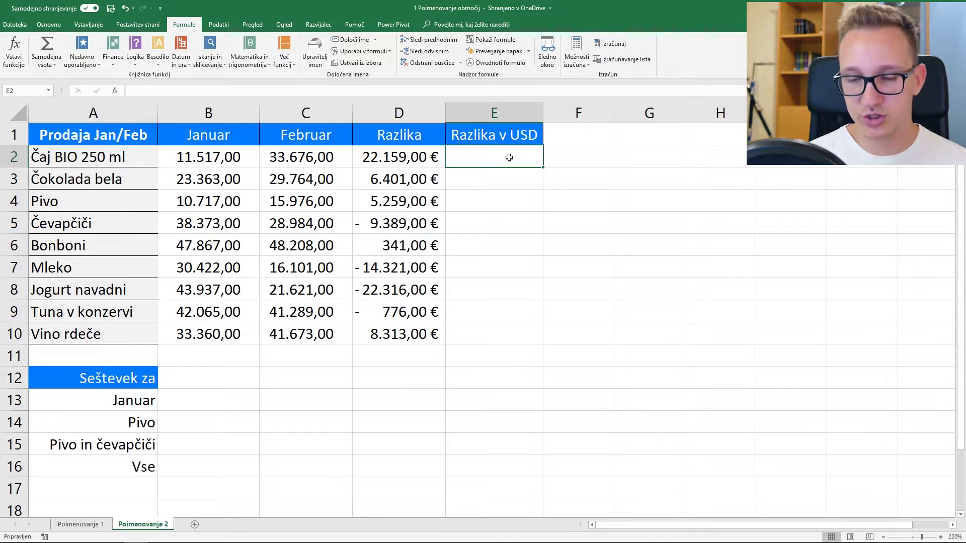
Enter =Razlika*USD in E2 using the named values, showing 25.926,03 €
{"action": "type", "text": "=ra"}
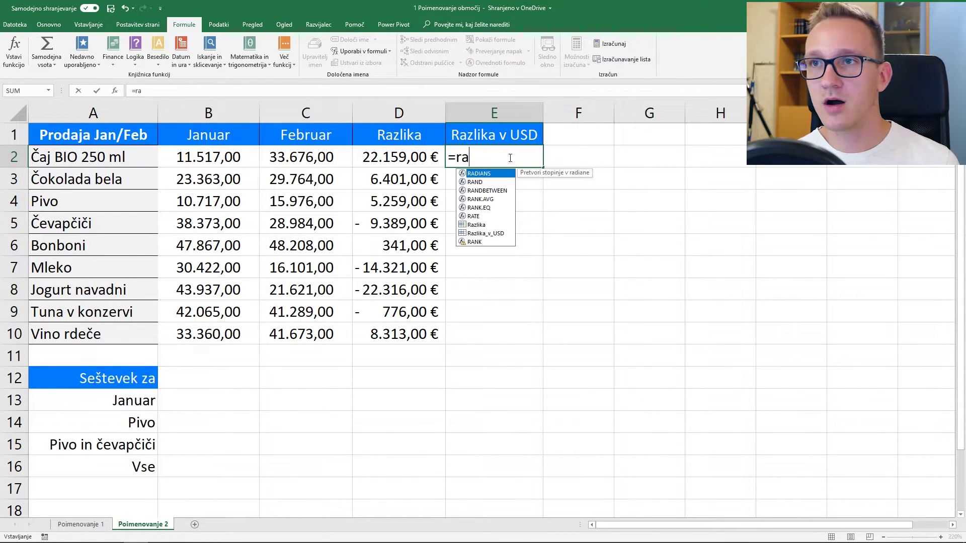
{"action": "type", "text": "z"}
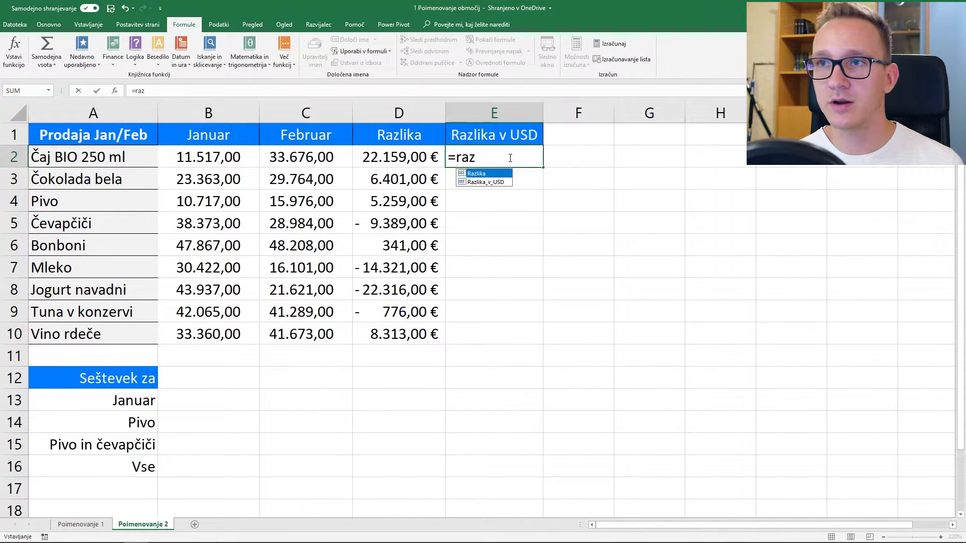
{"action": "key", "text": "Tab"}
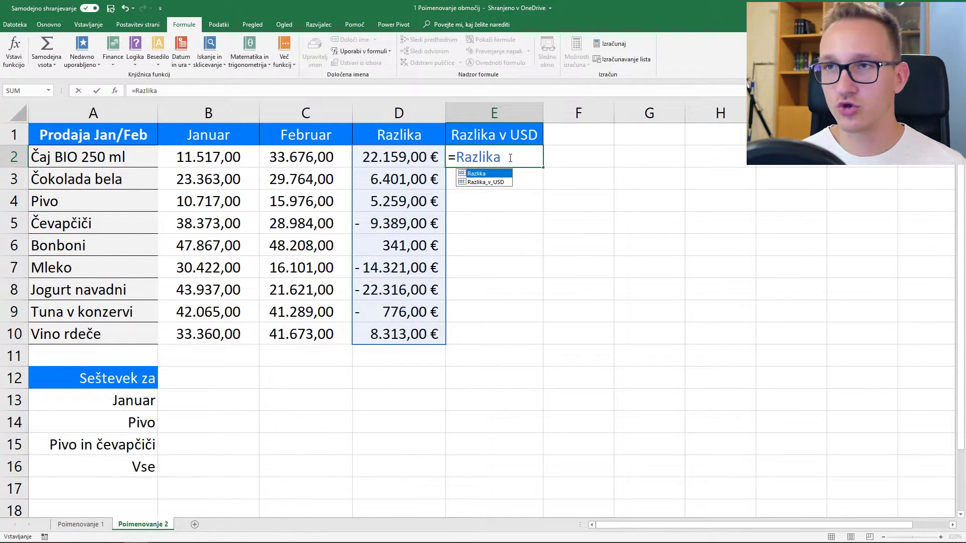
{"action": "type", "text": "*"}
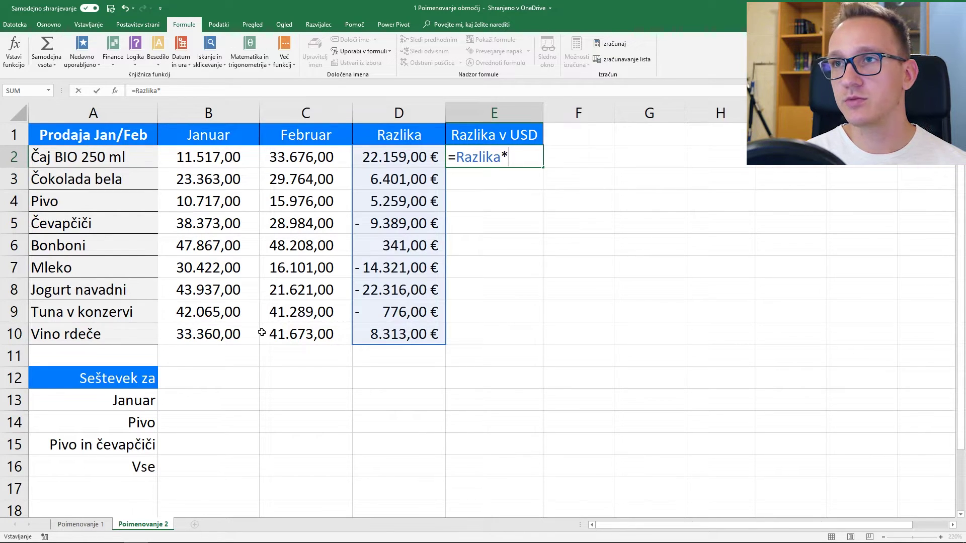
{"action": "type", "text": "us"}
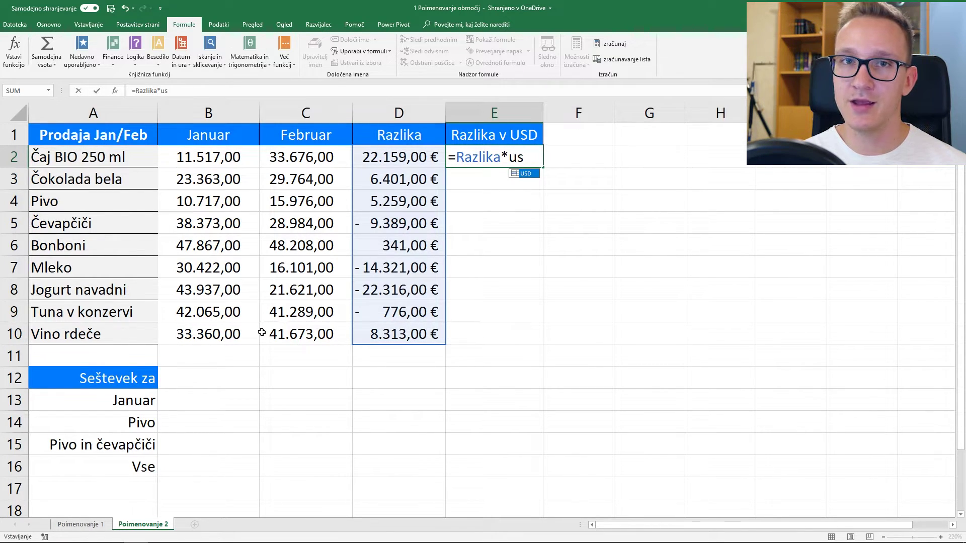
{"action": "key", "text": "BackSpace"}
{"action": "key", "text": "BackSpace"}
{"action": "type", "text": "USD"}
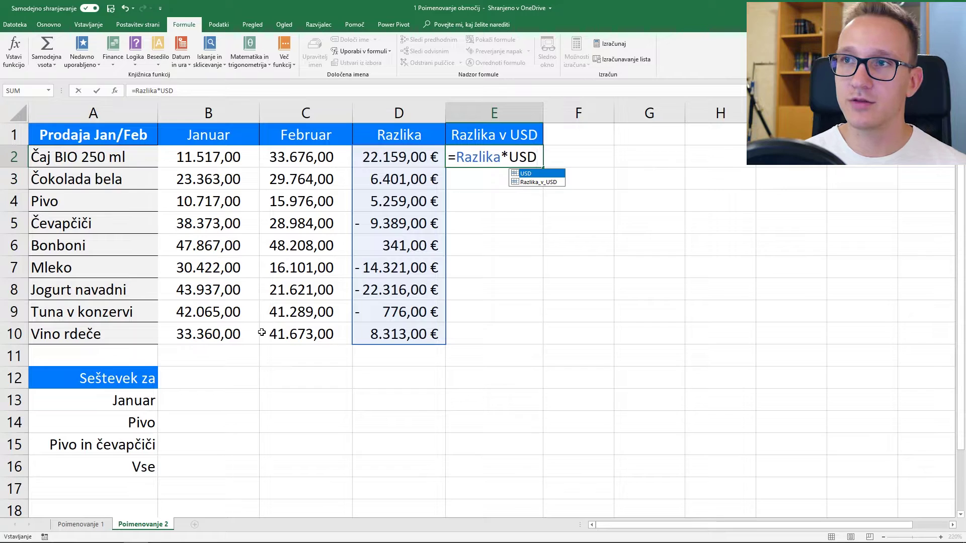
{"action": "key", "text": "Return"}
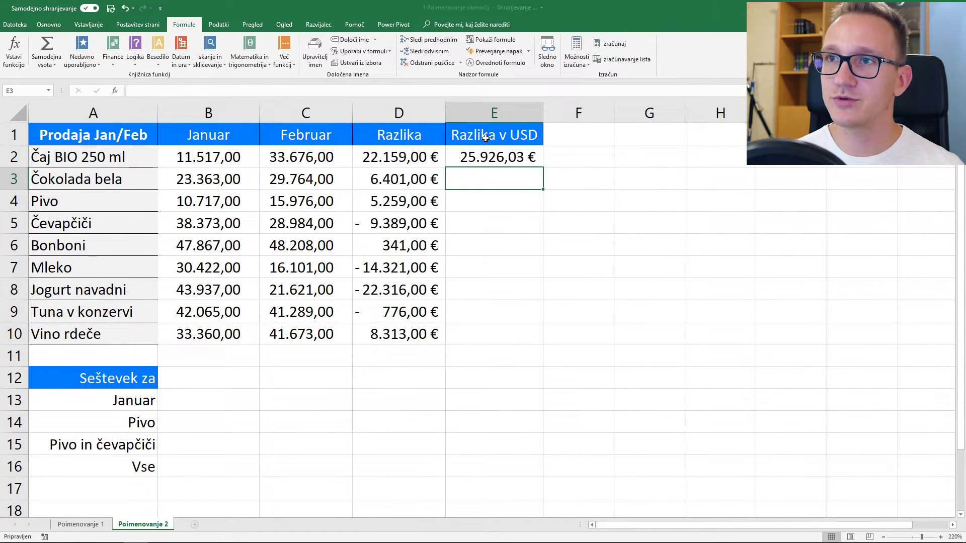
Fill =Razlika*USD down E2:E10, then begin a Januar SUM formula in B13
{"action": "left_click", "coordinate": [524, 156]}
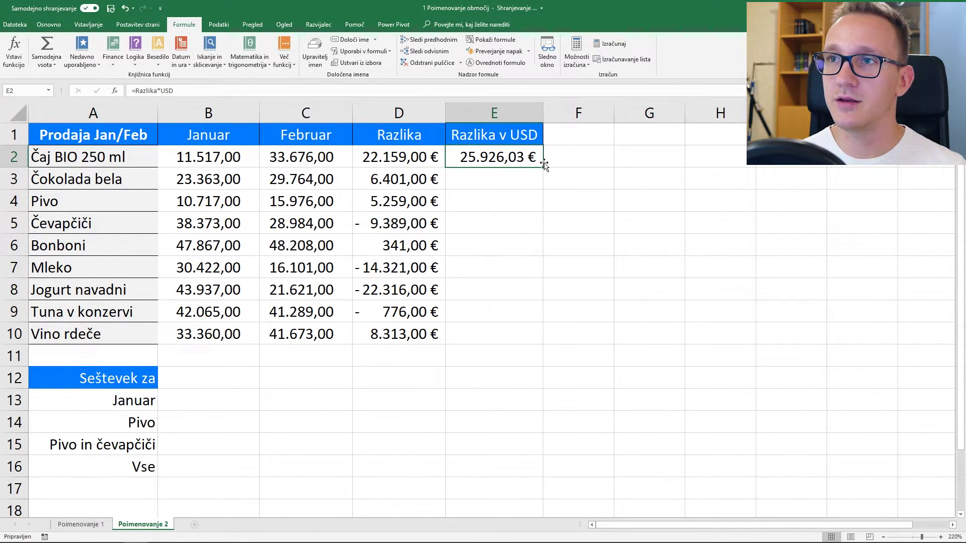
{"action": "double_click", "coordinate": [543, 168]}
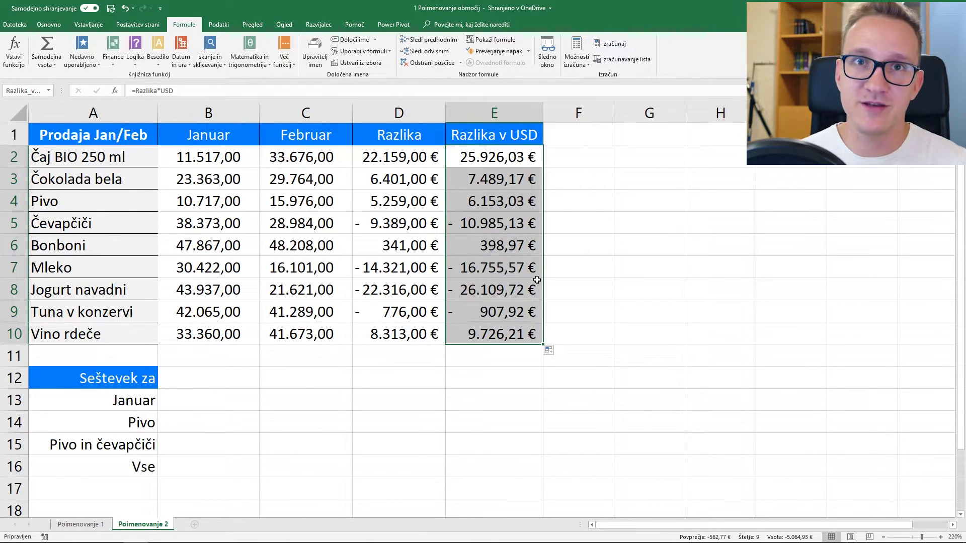
{"action": "left_click", "coordinate": [233, 402]}
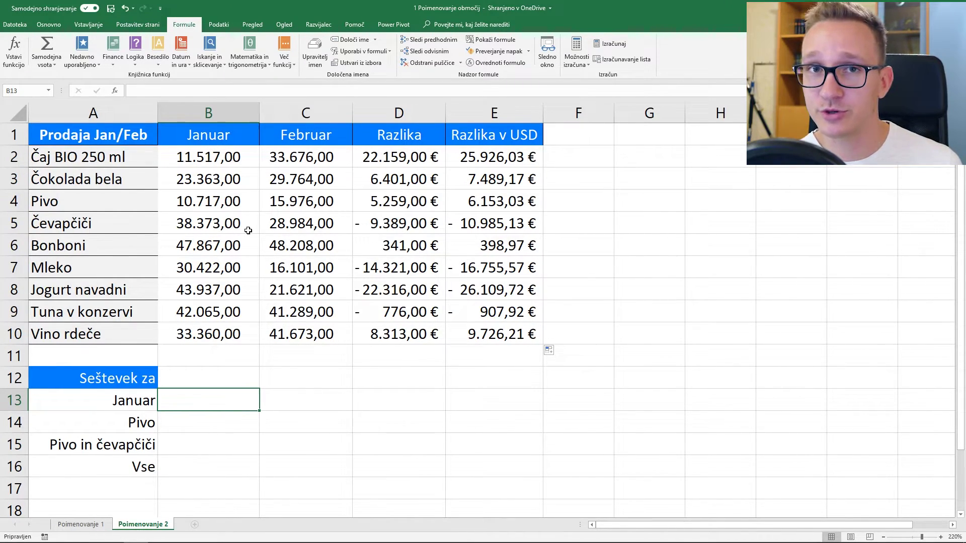
{"action": "type", "text": "=sum"}
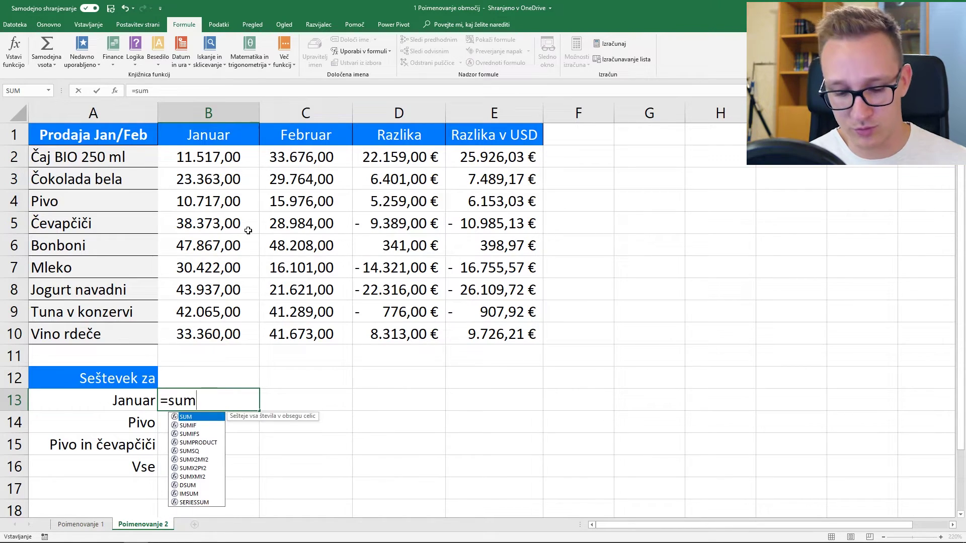
{"action": "type", "text": "("}
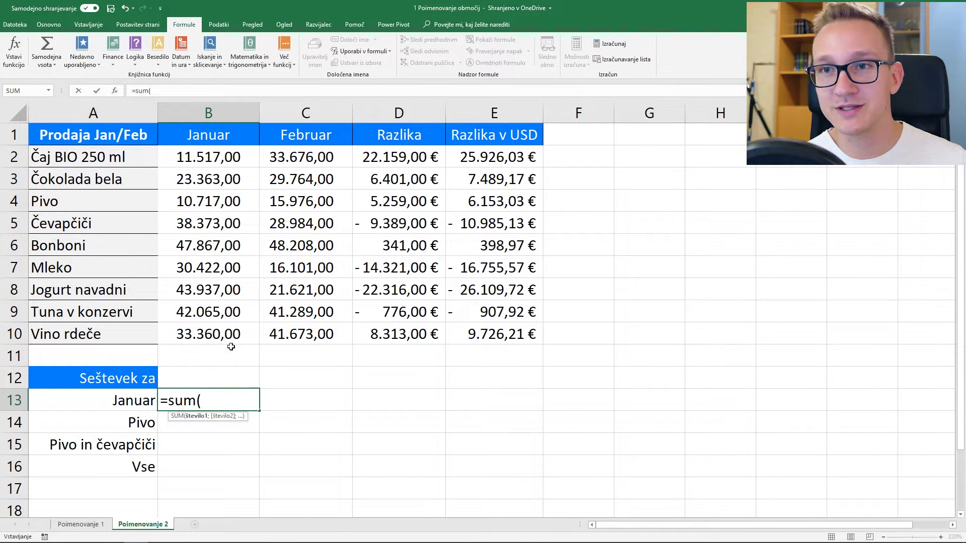
{"action": "type", "text": "ja"}
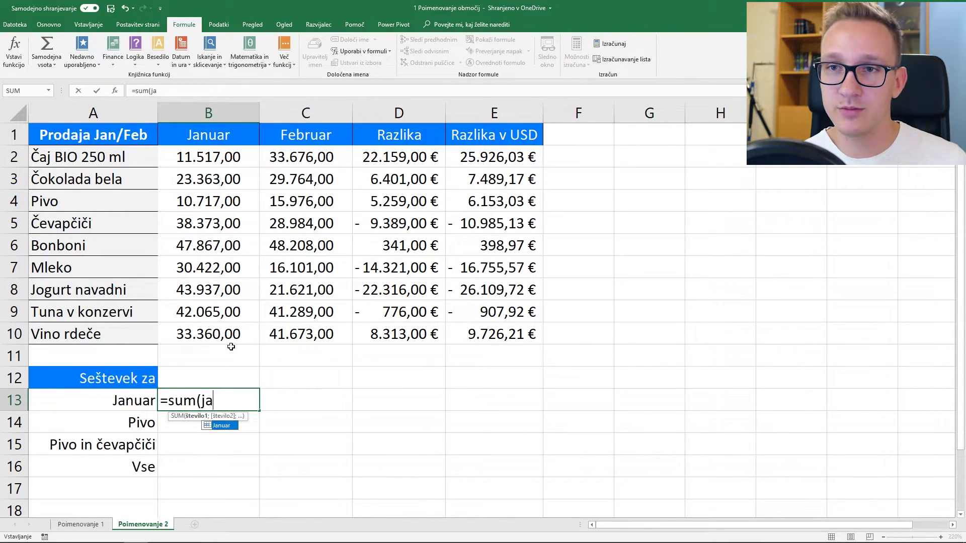
Total Januar in B13 (281.621,00 €) and Pivo in B14 (26.693,00 €) with SUM formulas
{"action": "key", "text": "Tab"}
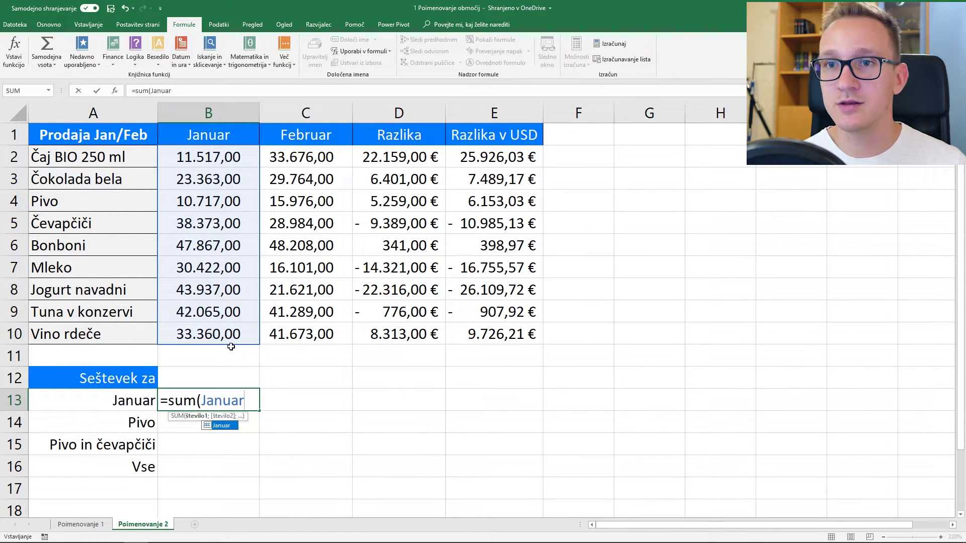
{"action": "key", "text": "Return"}
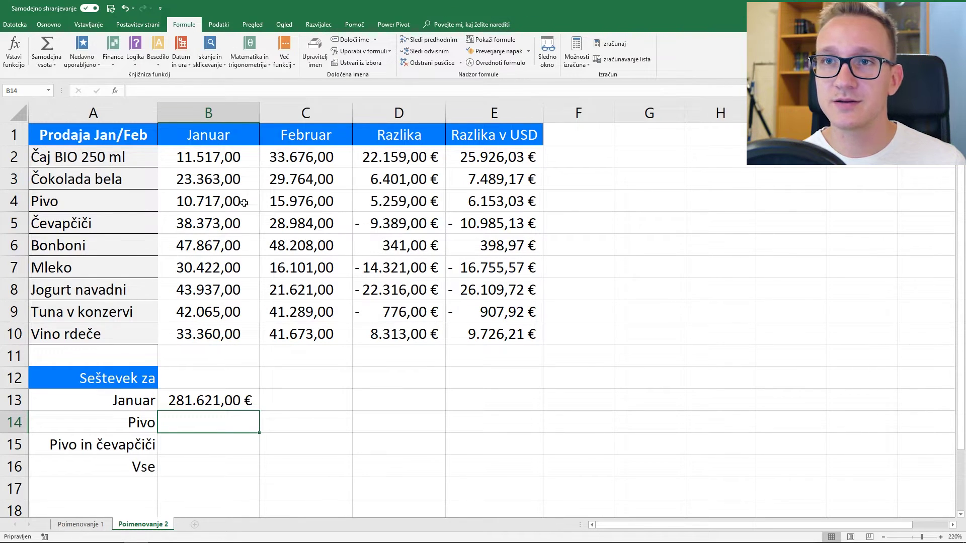
{"action": "type", "text": "=sum"}
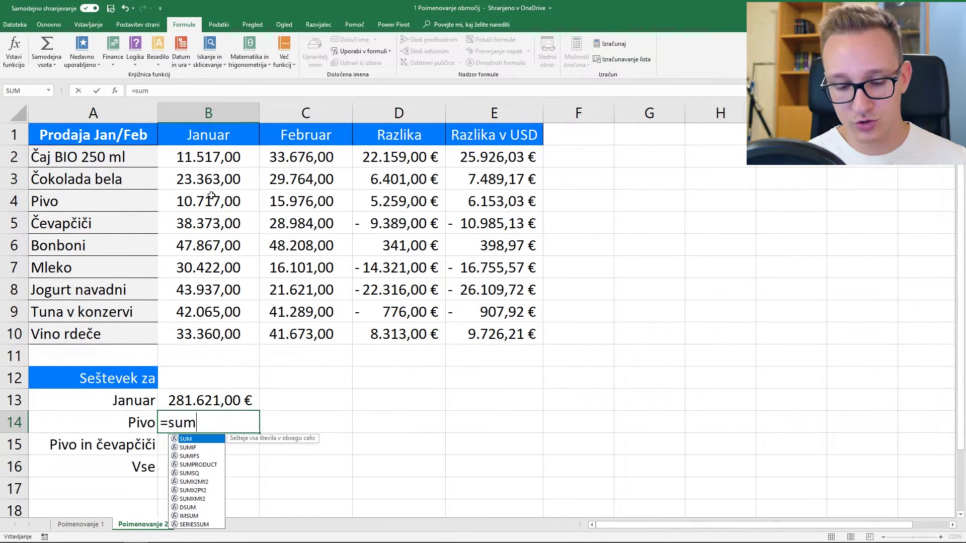
{"action": "type", "text": "("}
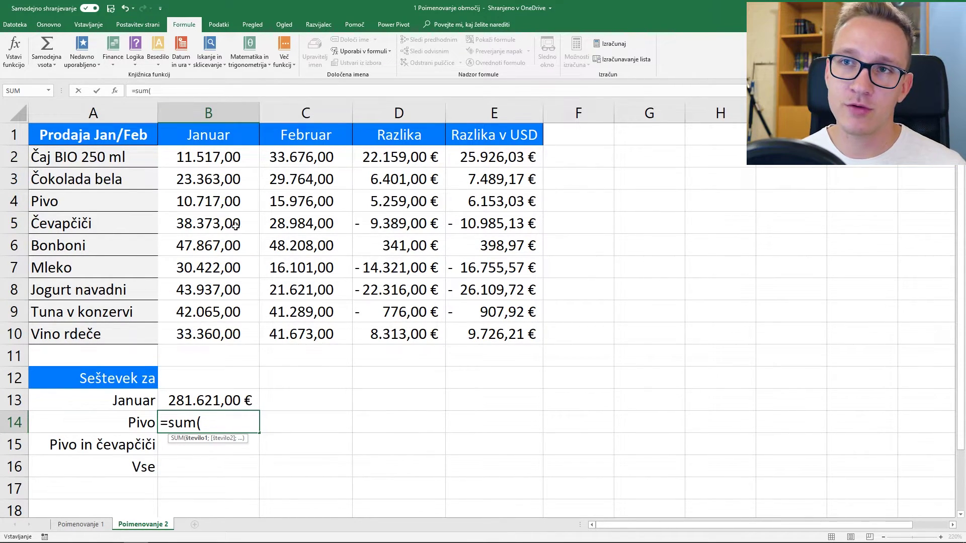
{"action": "key", "text": "F3"}
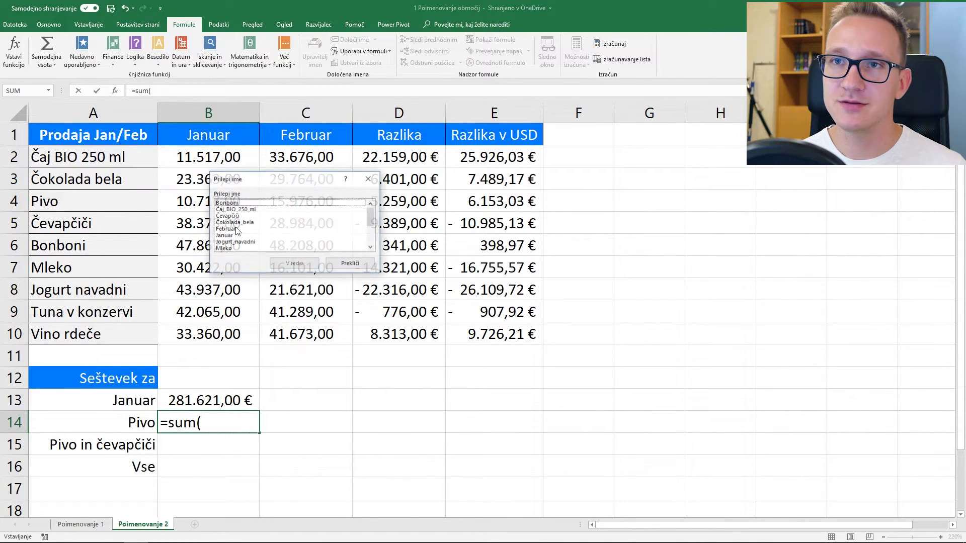
{"action": "left_click", "coordinate": [221, 235]}
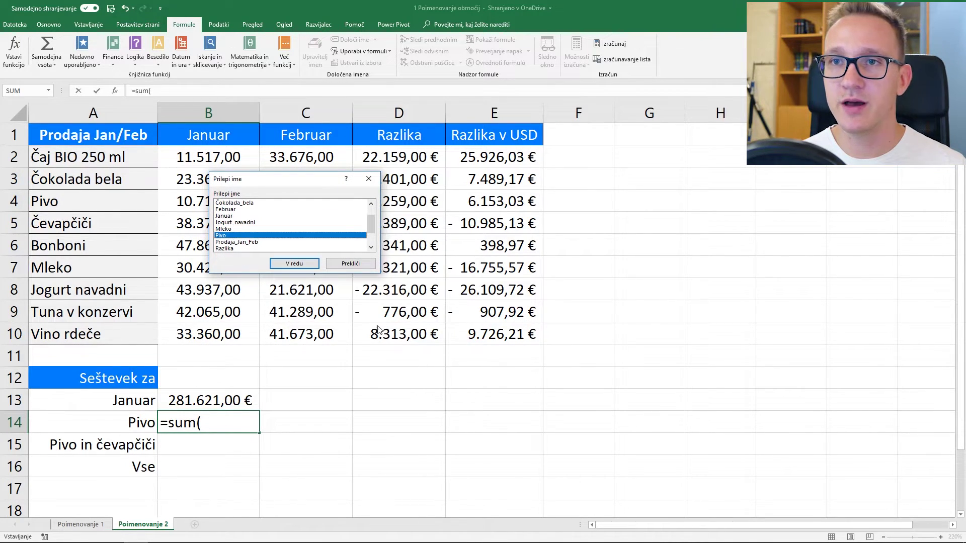
{"action": "left_click", "coordinate": [297, 263]}
{"action": "key", "text": "Return"}
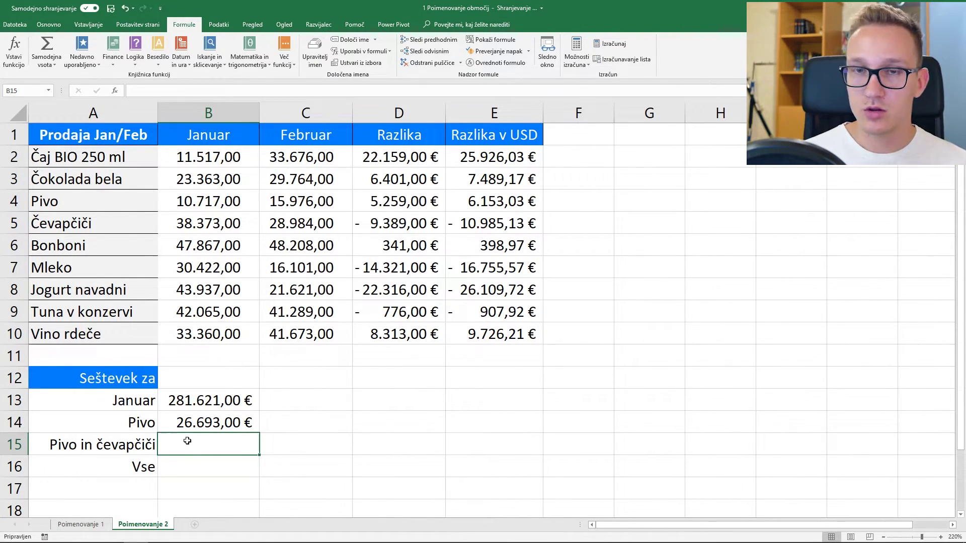
Build =SUM(Pivo;Čevapčiči) in B15 by pasting both names, totalling 94.050,00 €
{"action": "type", "text": "=s"}
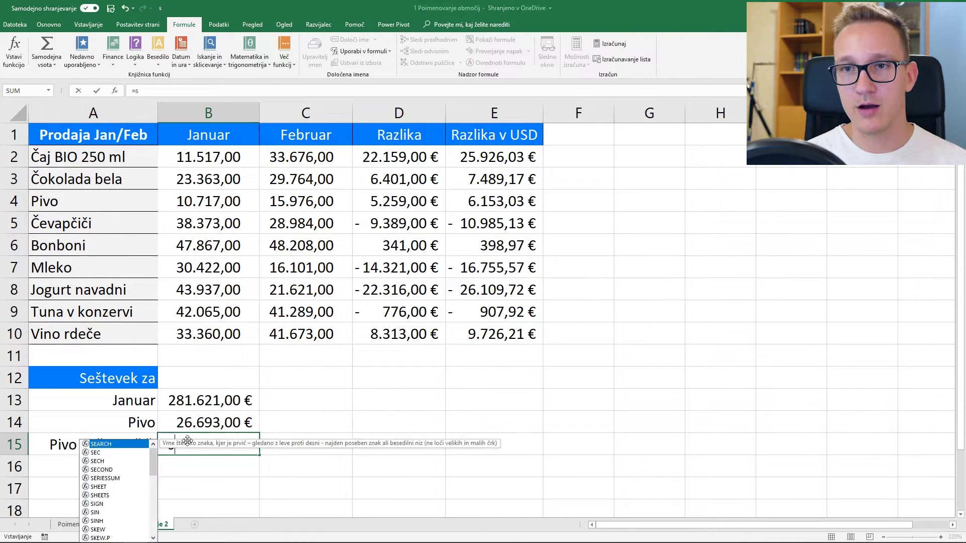
{"action": "type", "text": "um("}
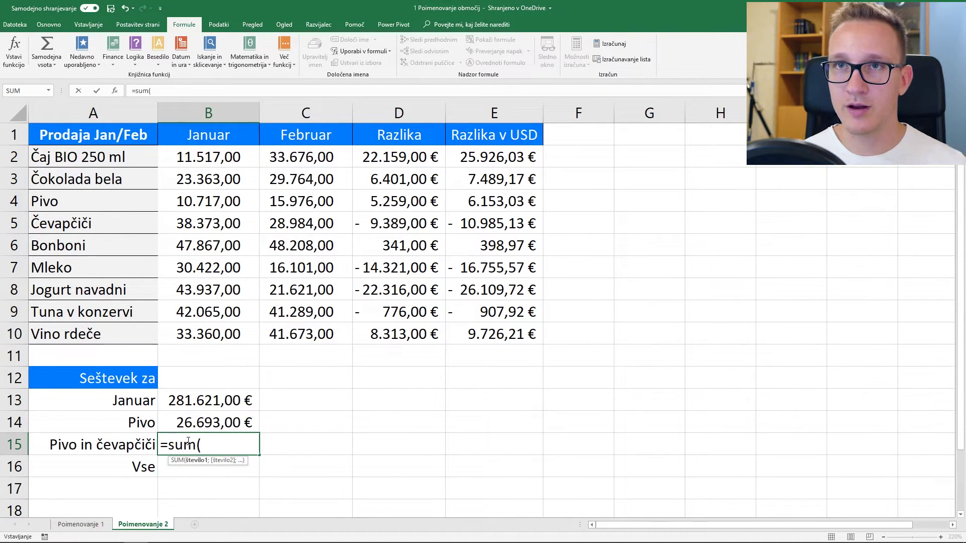
{"action": "left_click", "coordinate": [114, 93]}
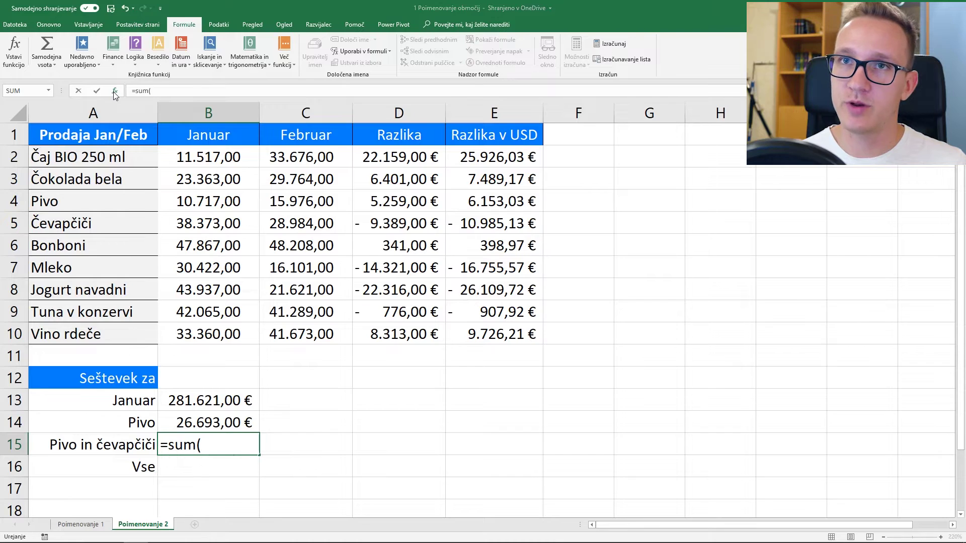
{"action": "mouse_move", "coordinate": [250, 144]}
{"action": "left_mouse_down"}
{"action": "mouse_move", "coordinate": [412, 348]}
{"action": "mouse_move", "coordinate": [426, 309]}
{"action": "left_mouse_up"}
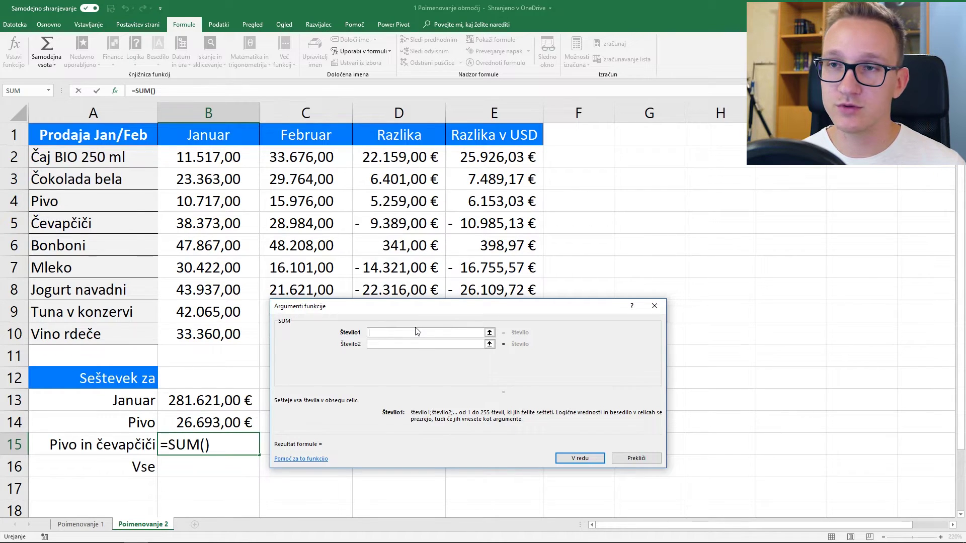
{"action": "key", "text": "F3"}
{"action": "left_click_drag", "start_coordinate": [291, 179], "coordinate": [416, 224]}
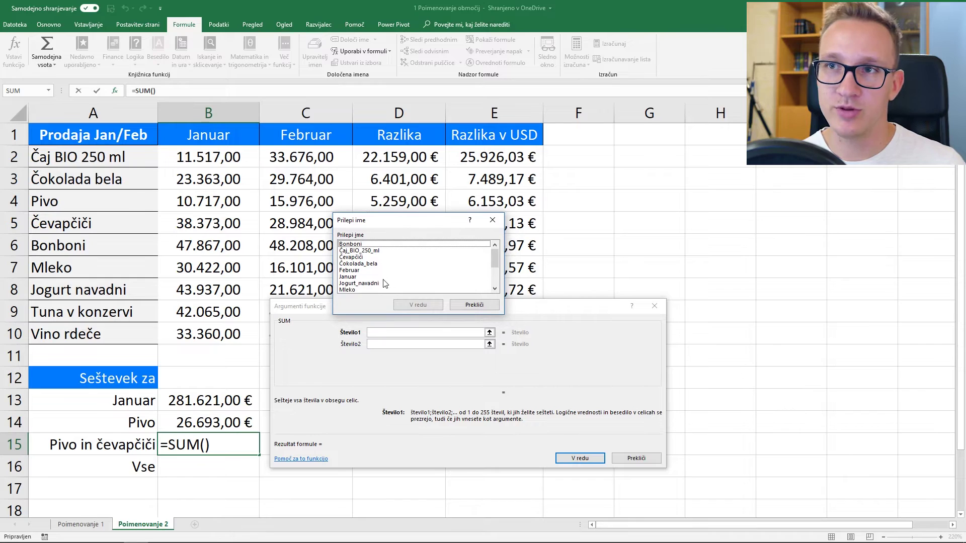
{"action": "scroll", "coordinate": [385, 283], "scroll_direction": "down", "scroll_amount": 1}
{"action": "double_click", "coordinate": [385, 283]}
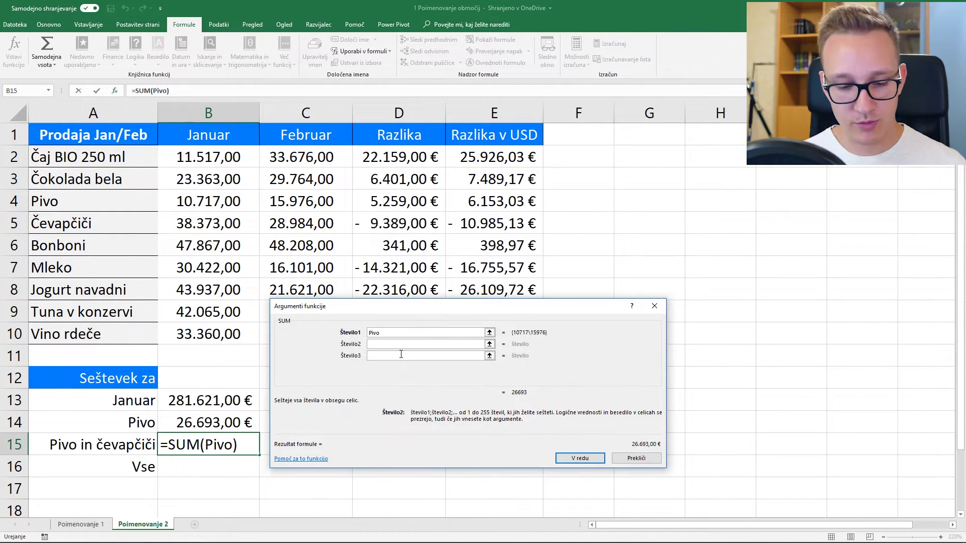
{"action": "key", "text": "F3"}
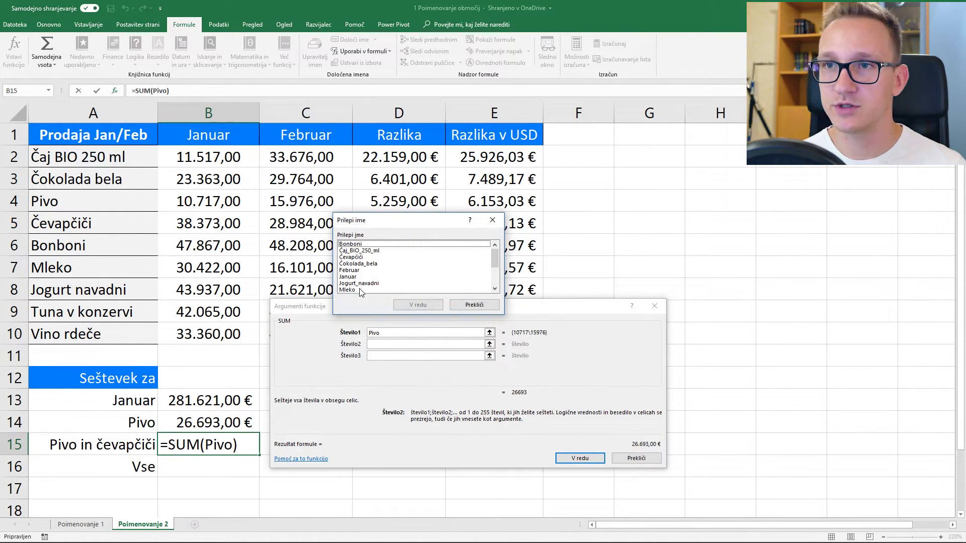
{"action": "double_click", "coordinate": [360, 258]}
{"action": "left_click", "coordinate": [578, 459]}
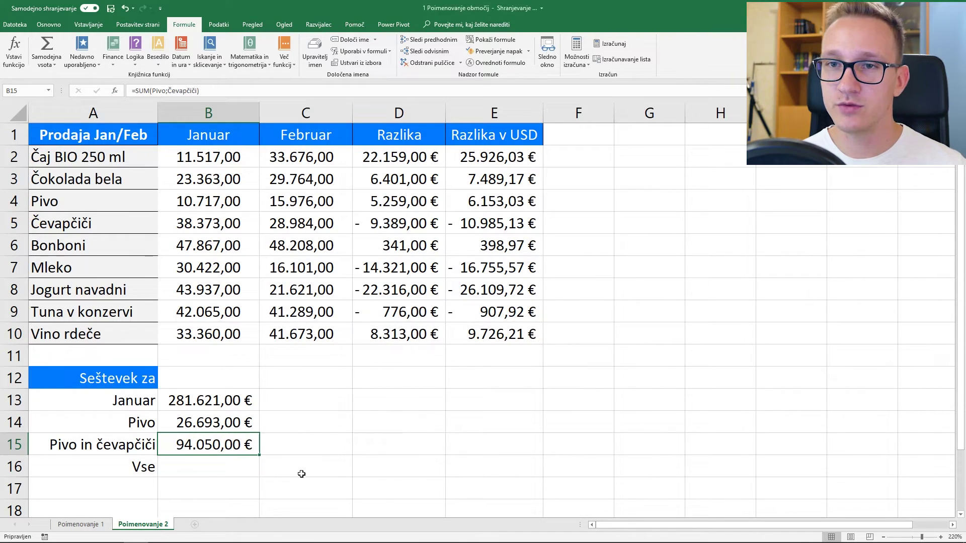
{"action": "left_click", "coordinate": [215, 470]}
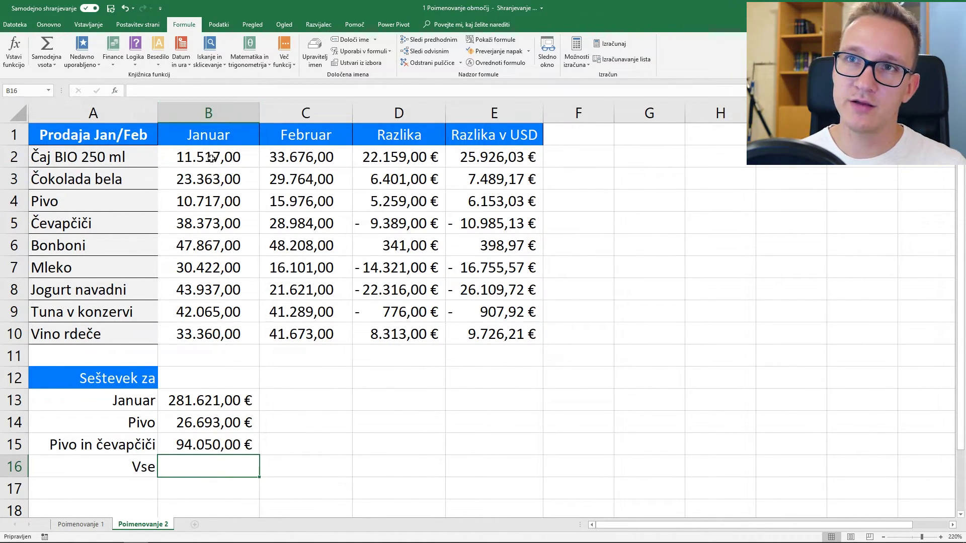
Select B2:C10 to confirm it is named Prodaja_Jan_Feb
{"action": "left_click_drag", "start_coordinate": [214, 159], "coordinate": [217, 196]}
{"action": "left_click", "coordinate": [272, 157]}
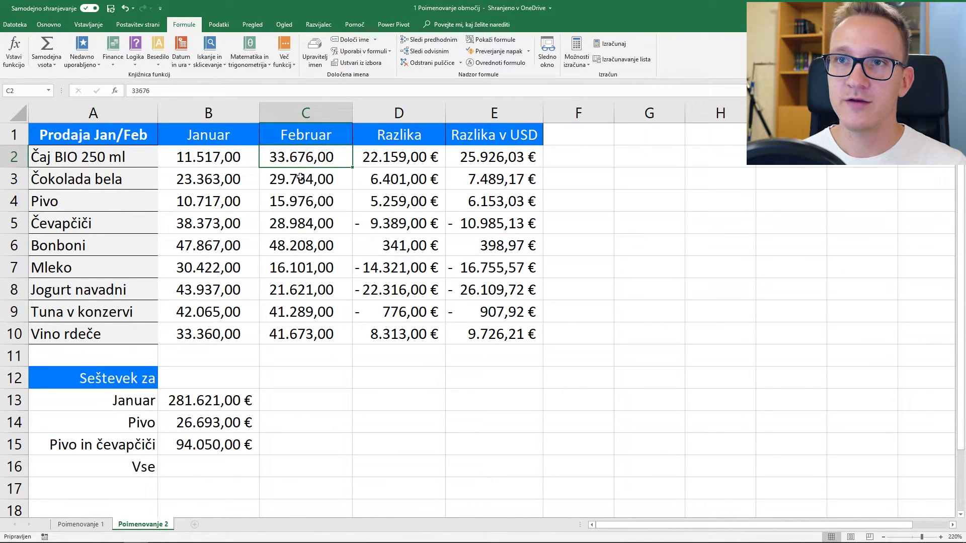
{"action": "left_click_drag", "start_coordinate": [317, 334], "coordinate": [184, 163]}
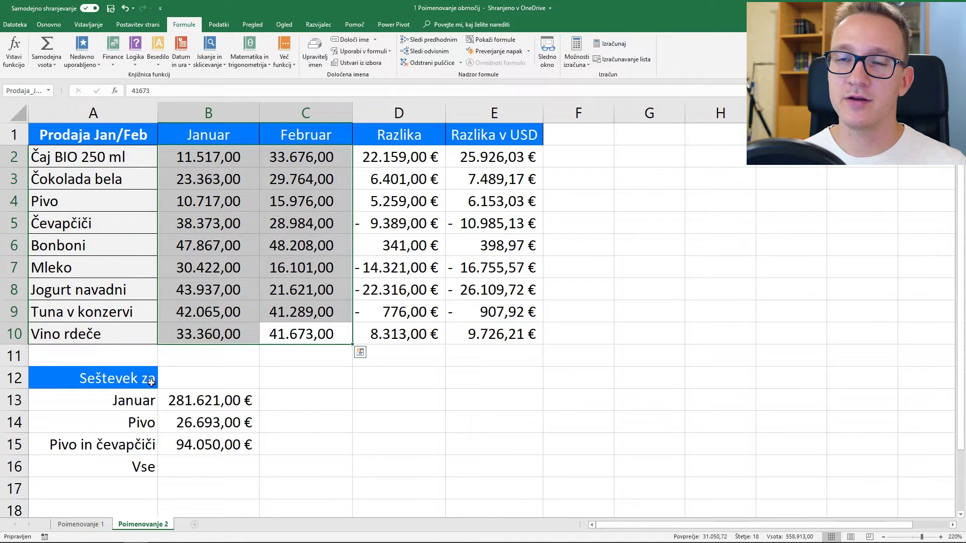
Enter =SUM(Prodaja_Jan_Feb) in B16 for the Vse total, giving 558.913,00 €
{"action": "left_click", "coordinate": [210, 470]}
{"action": "type", "text": "="}
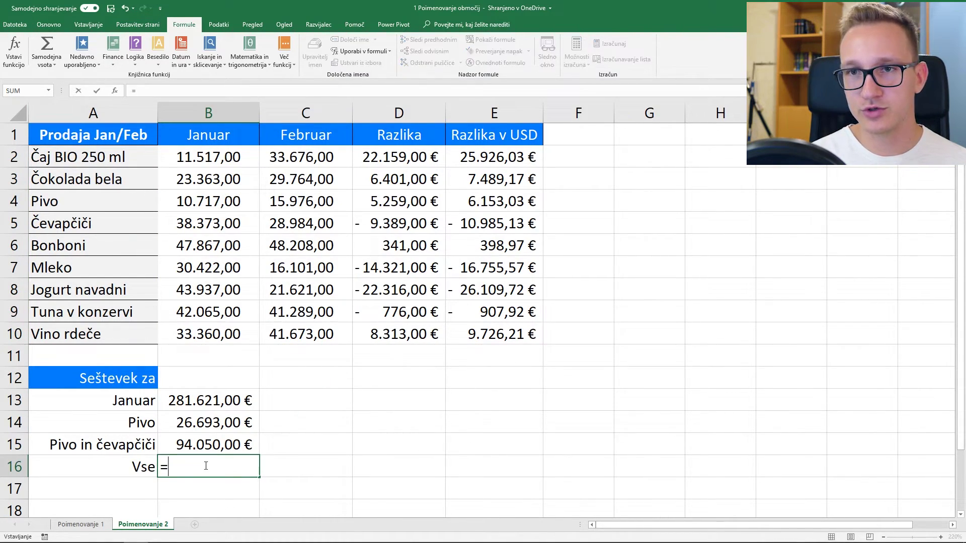
{"action": "type", "text": "sum"}
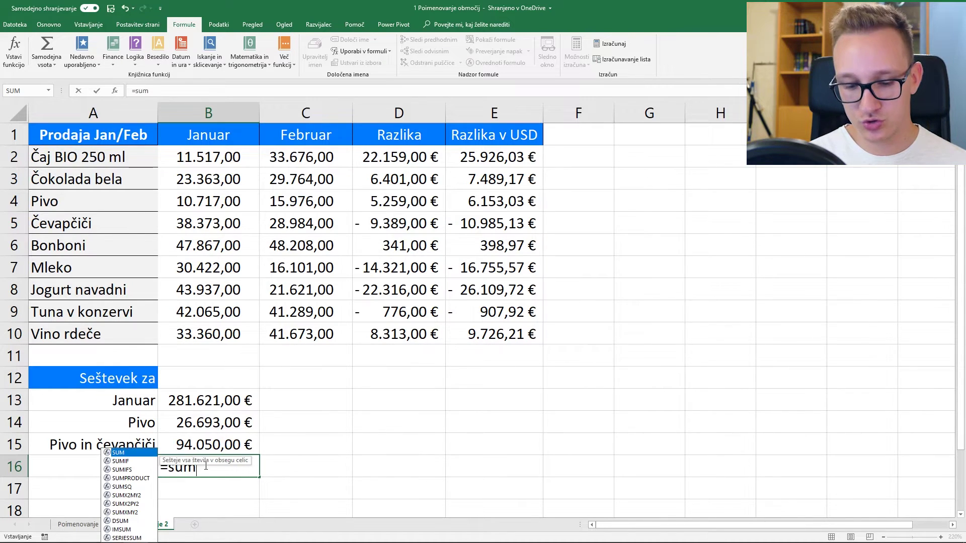
{"action": "type", "text": "(prod"}
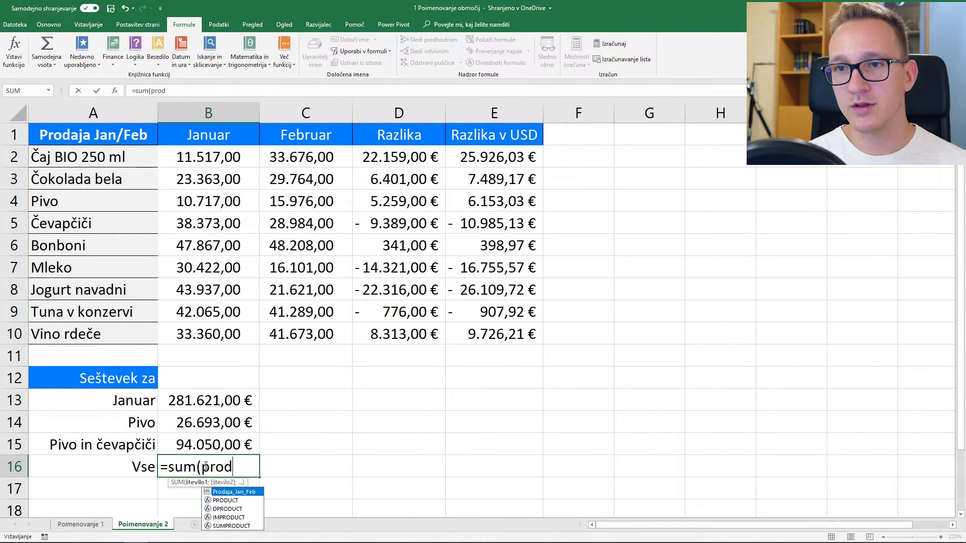
{"action": "key", "text": "Tab"}
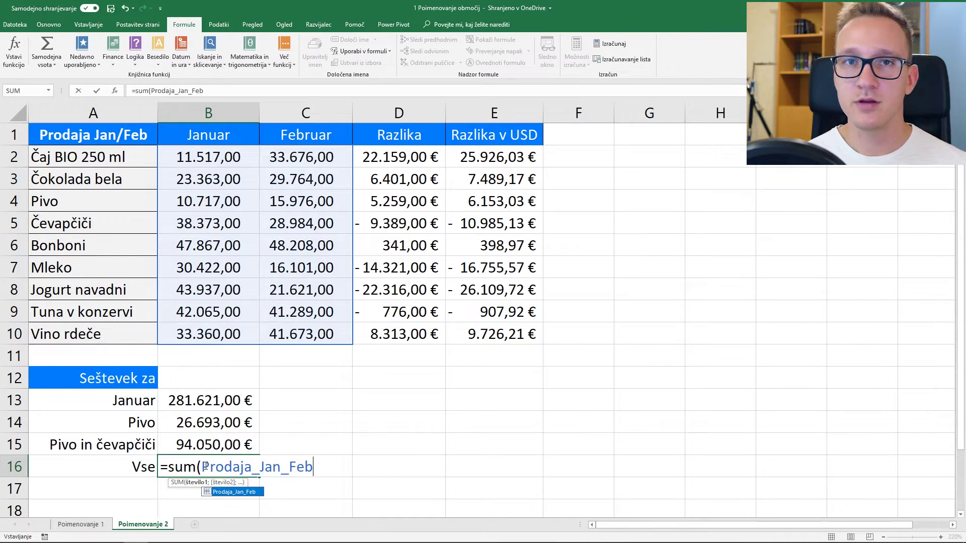
{"action": "key", "text": "Return"}
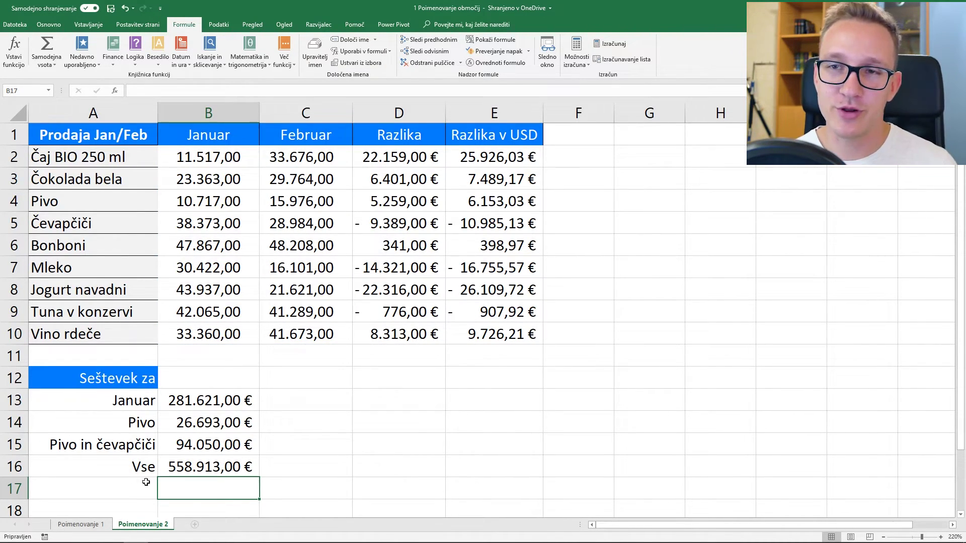
Name the B15 total after its left-column label Pivo in čevapčiči
{"action": "left_click_drag", "start_coordinate": [126, 443], "coordinate": [199, 446]}
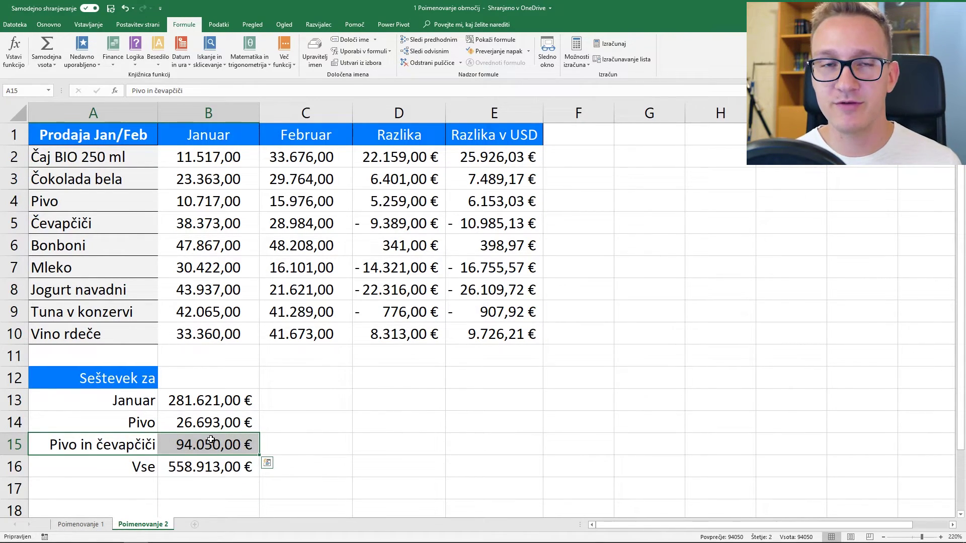
{"action": "key", "text": "ctrl+shift+F3"}
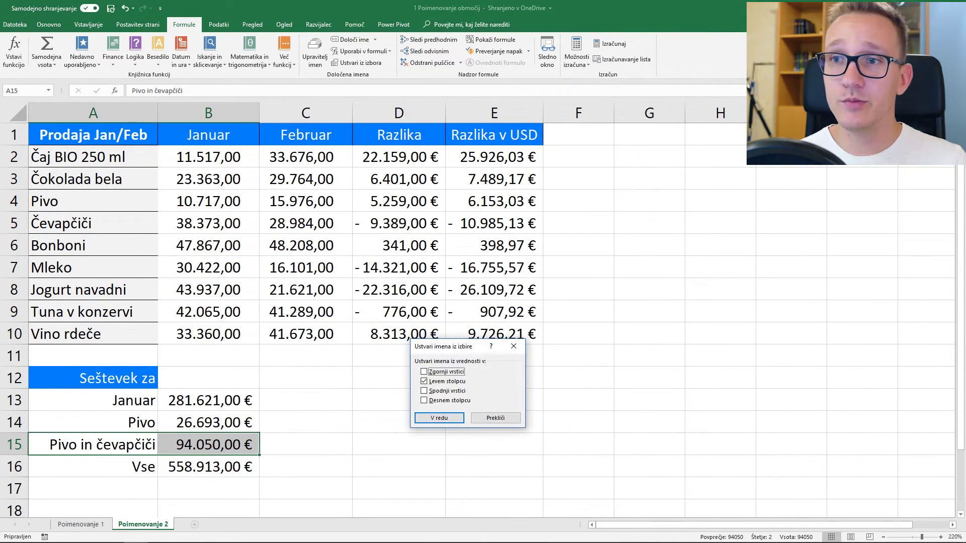
{"action": "left_click_drag", "start_coordinate": [443, 346], "coordinate": [333, 337]}
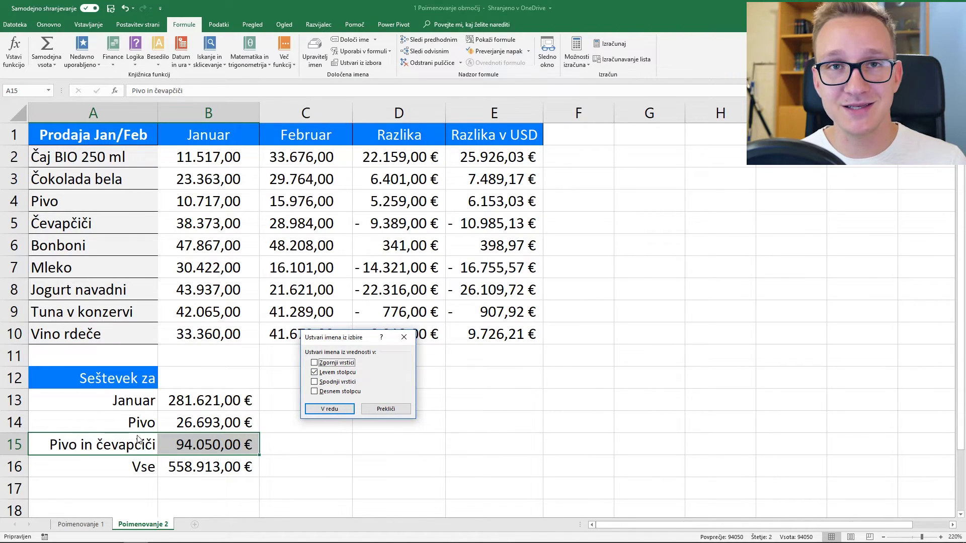
{"action": "left_click", "coordinate": [330, 409]}
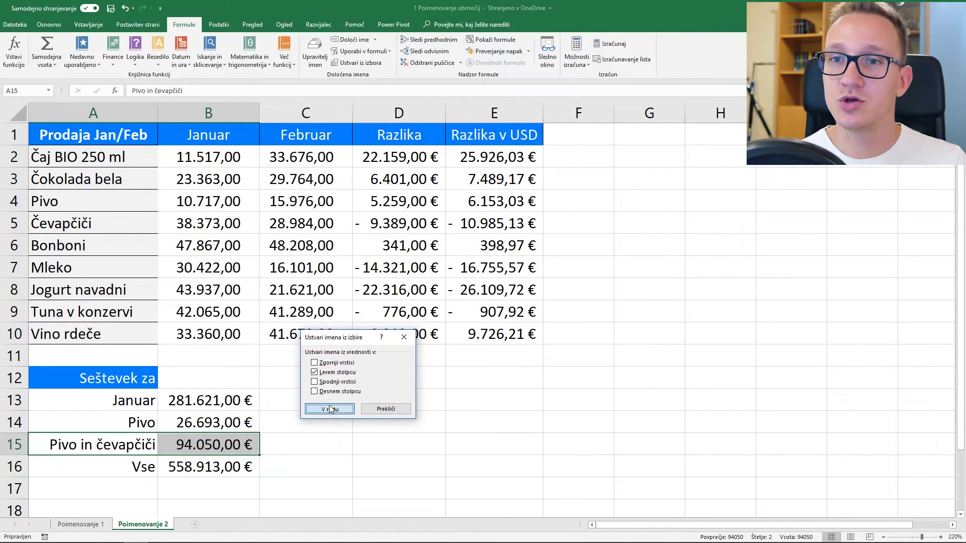
Select B15 and check the new name in the Name Box's list of names
{"action": "left_click", "coordinate": [229, 439]}
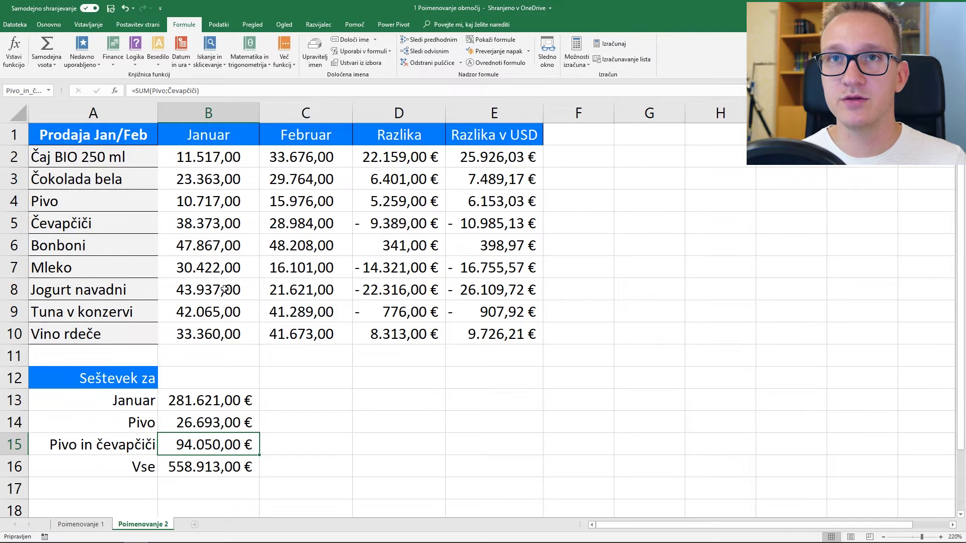
{"action": "left_click", "coordinate": [49, 91]}
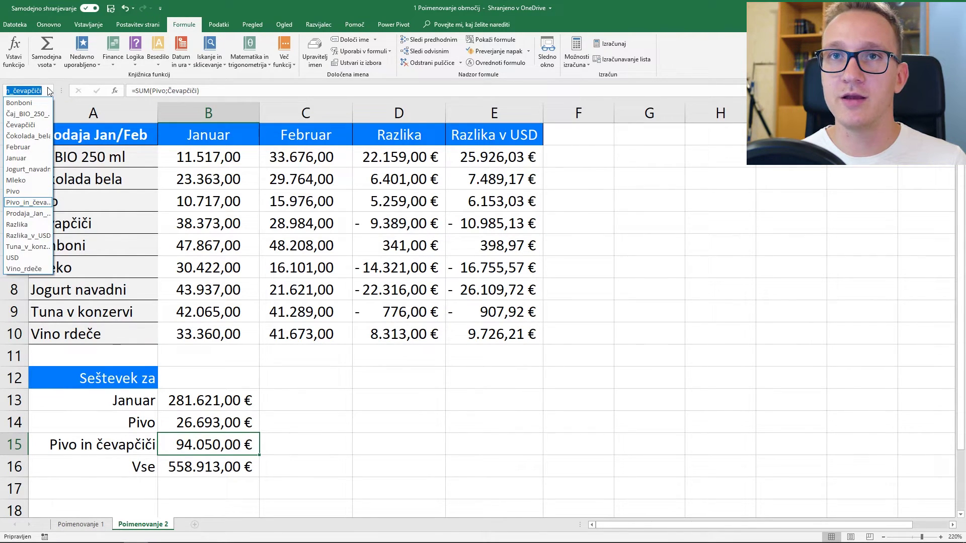
{"action": "left_click", "coordinate": [49, 91]}
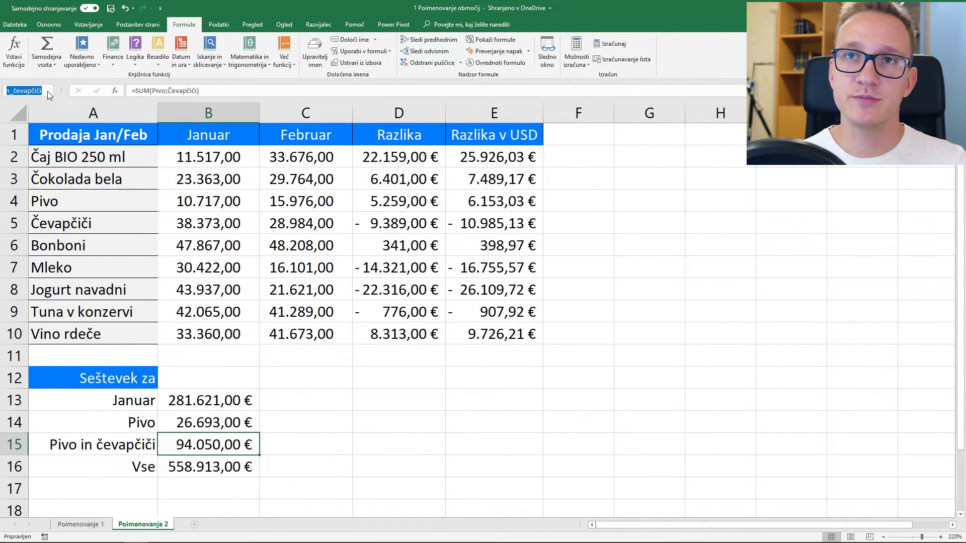
{"action": "left_click", "coordinate": [53, 92]}
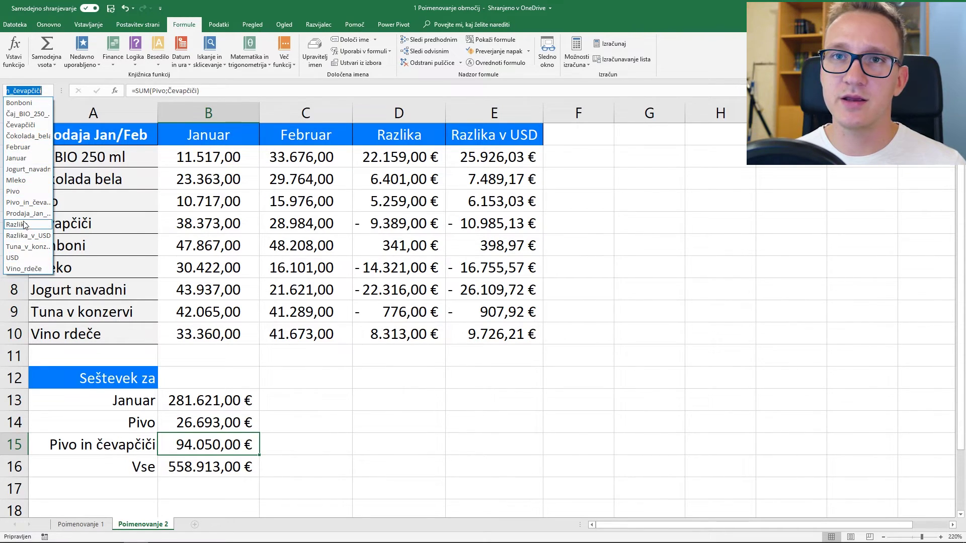
{"action": "left_click", "coordinate": [324, 420]}
{"action": "left_click", "coordinate": [315, 415]}
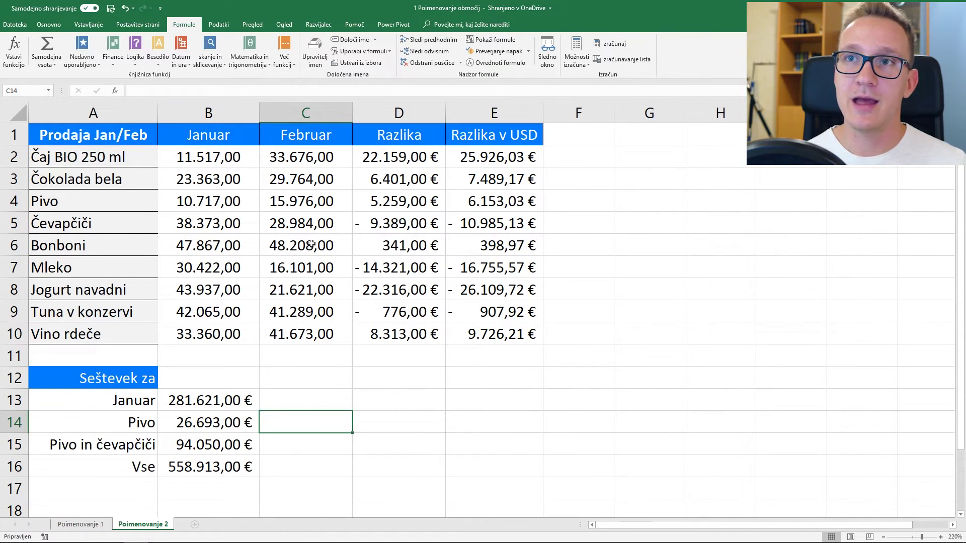
{"action": "left_click", "coordinate": [627, 149]}
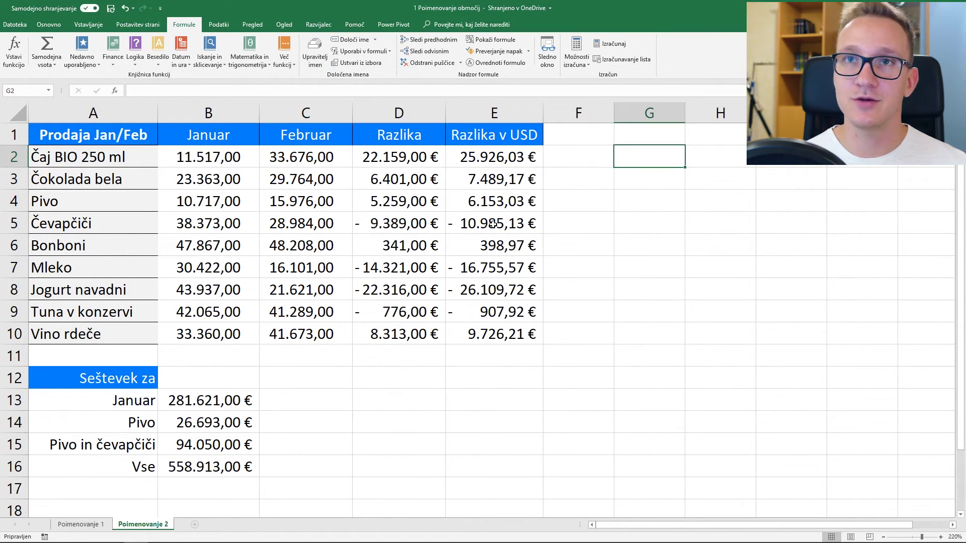
{"action": "left_click", "coordinate": [287, 206]}
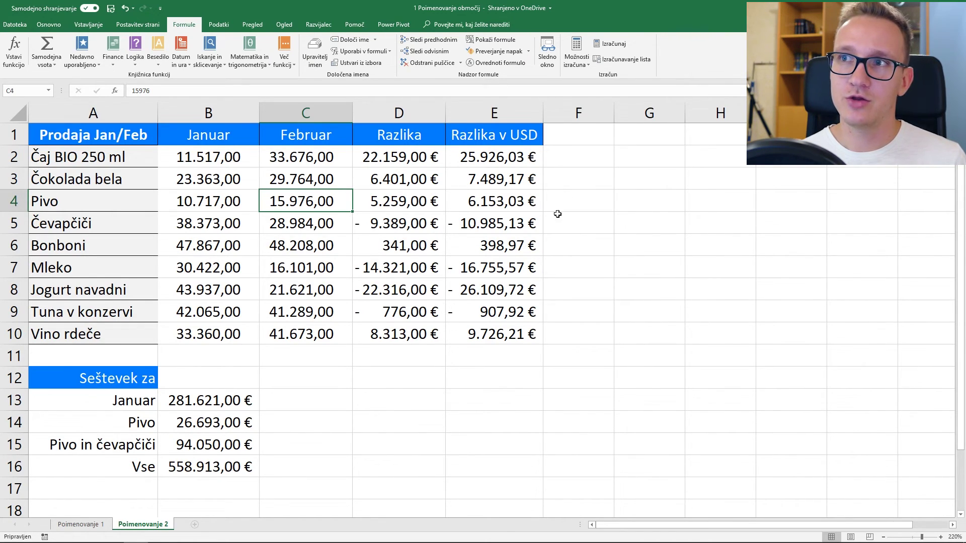
{"action": "left_click", "coordinate": [584, 183]}
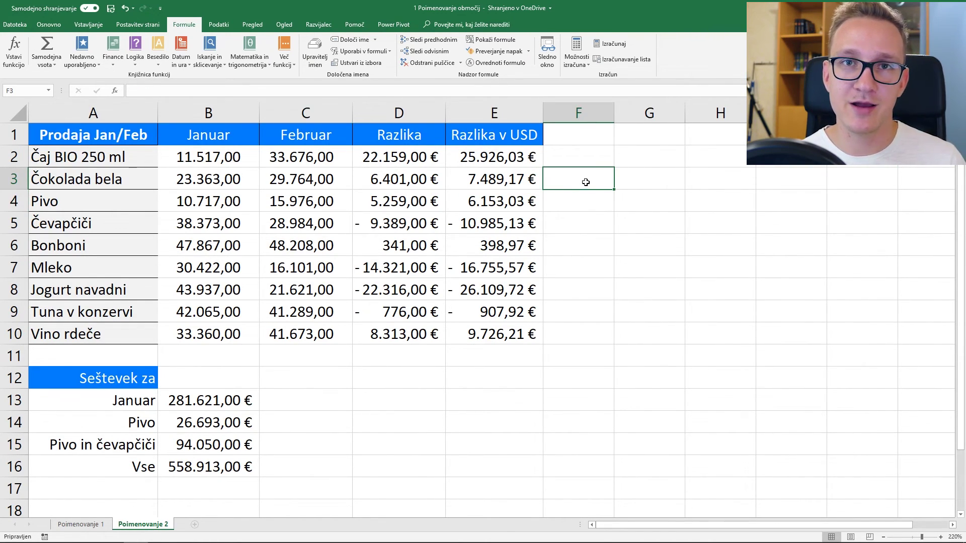